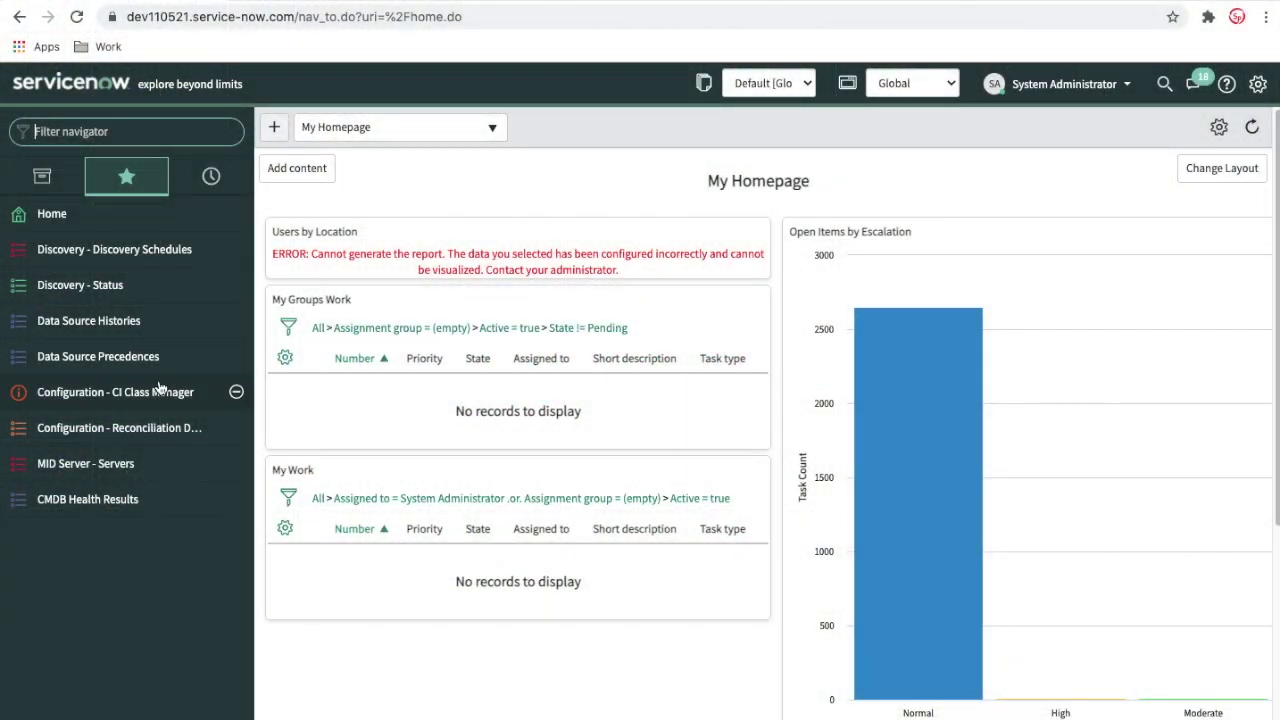
# Step: Open the Computer class in CI Class Manager, review its identification and reconciliation rules, and expand Health
pyautogui.click(158, 390)
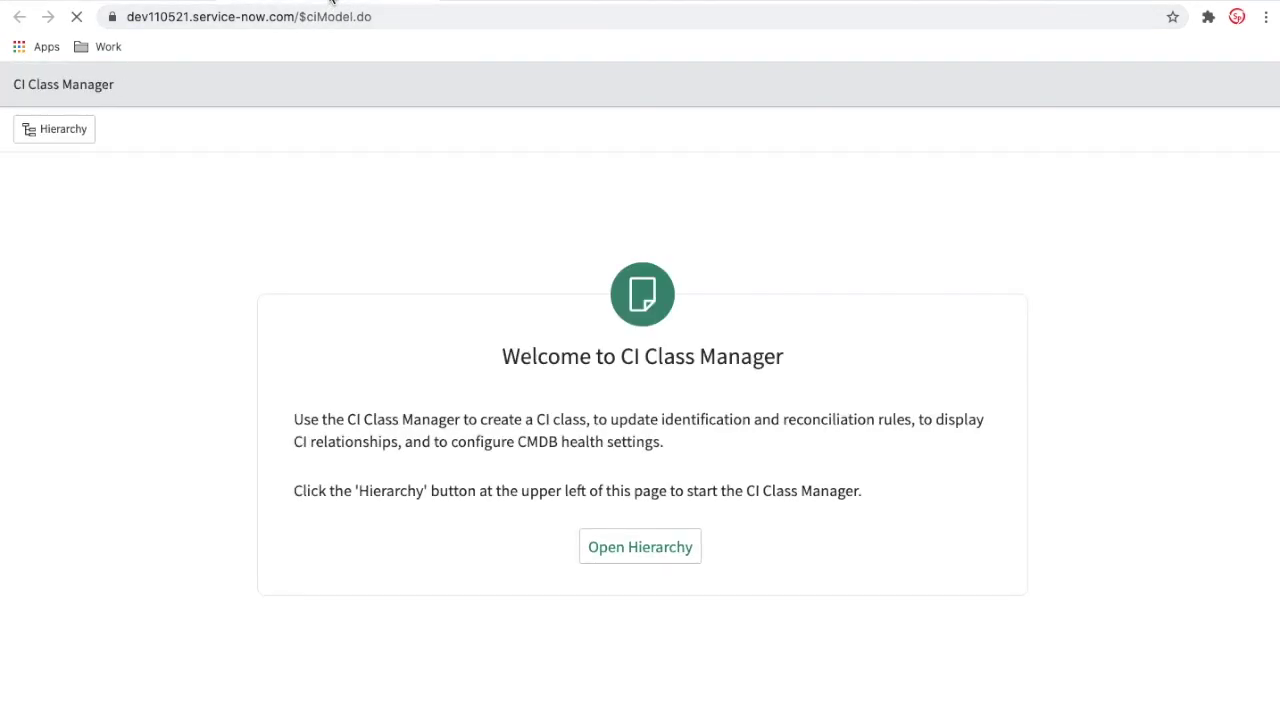
pyautogui.click(45, 133)
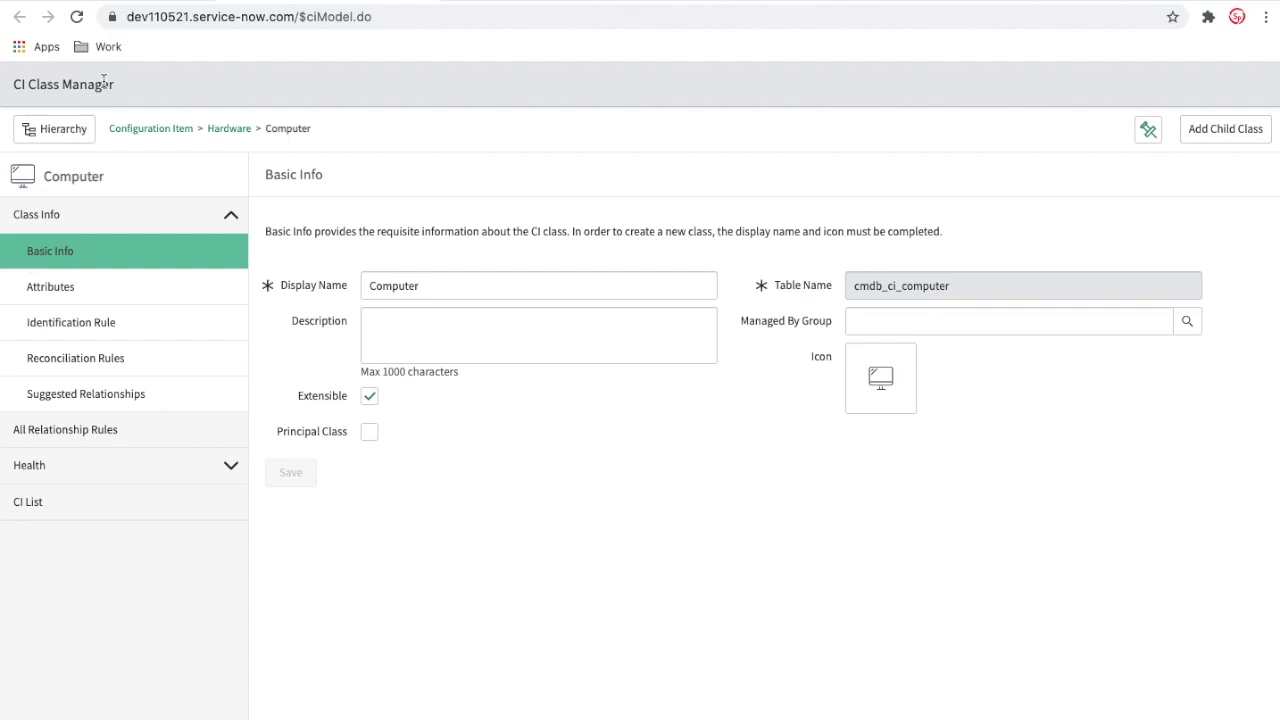
pyautogui.click(68, 338)
pyautogui.click(71, 362)
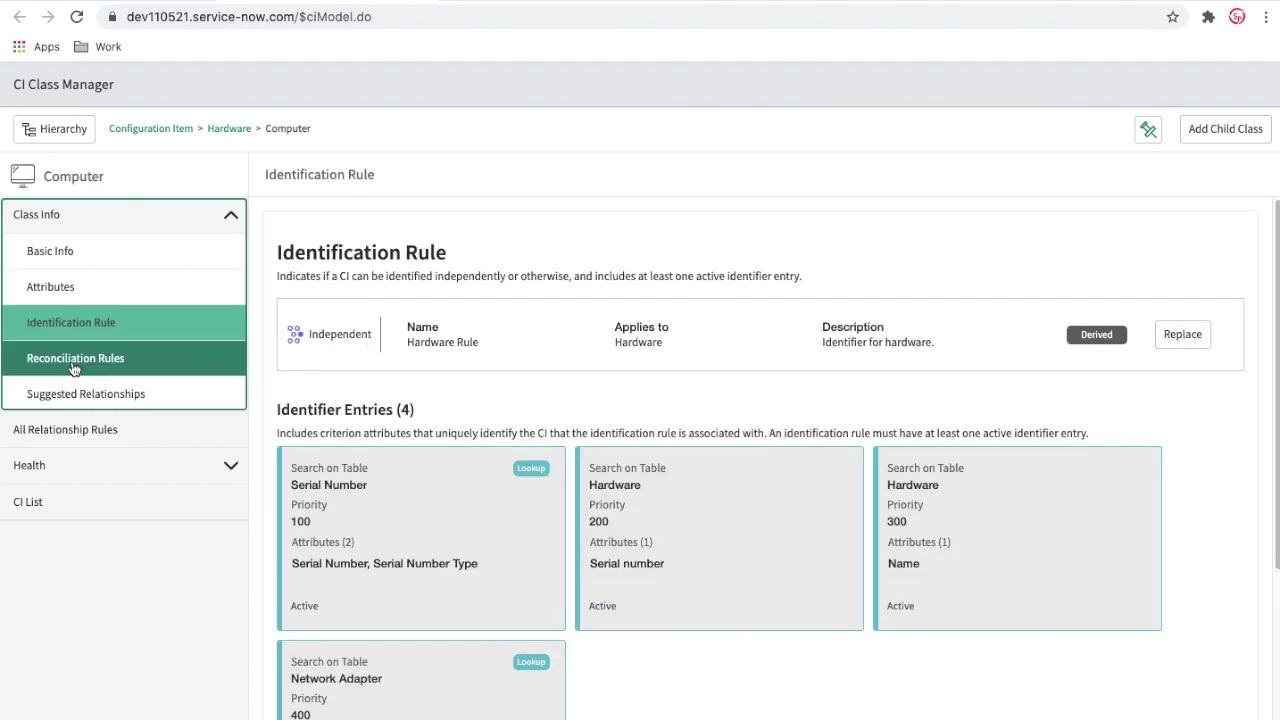
pyautogui.click(64, 467)
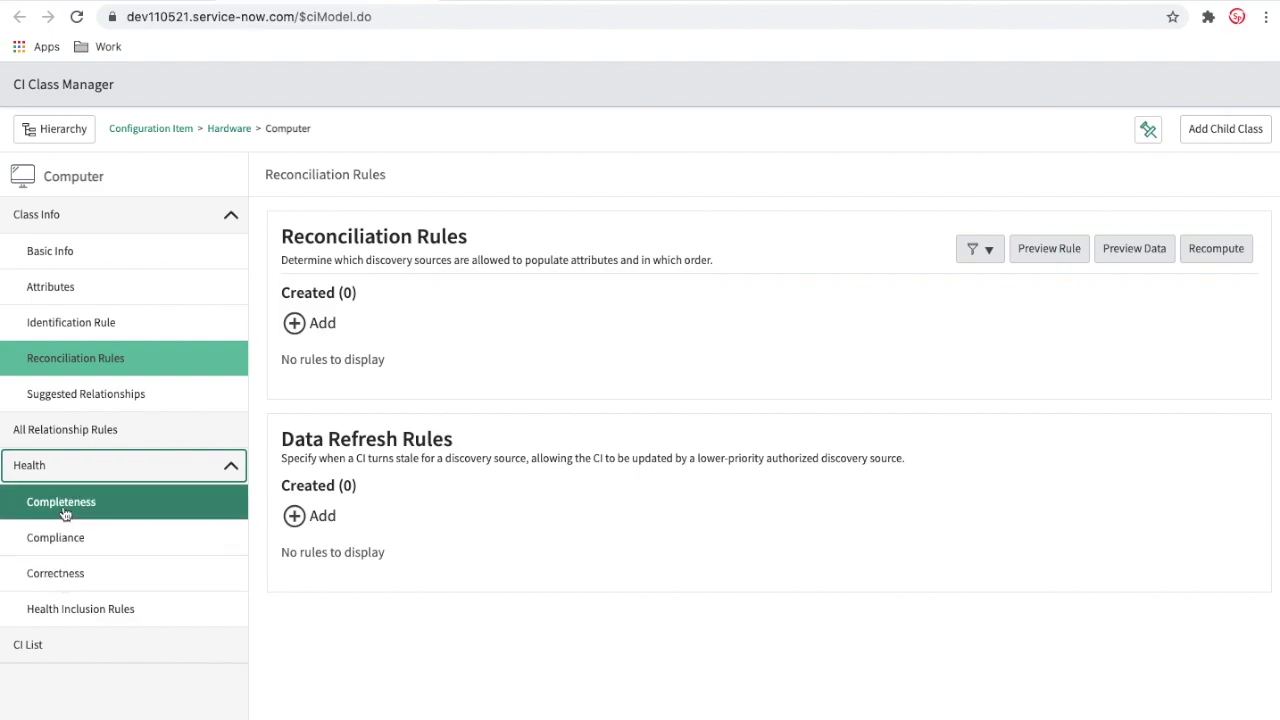
# Step: Review the Computer class's inclusion, completeness, compliance and correctness settings, ending on Completeness Recommended Fields
pyautogui.click(60, 615)
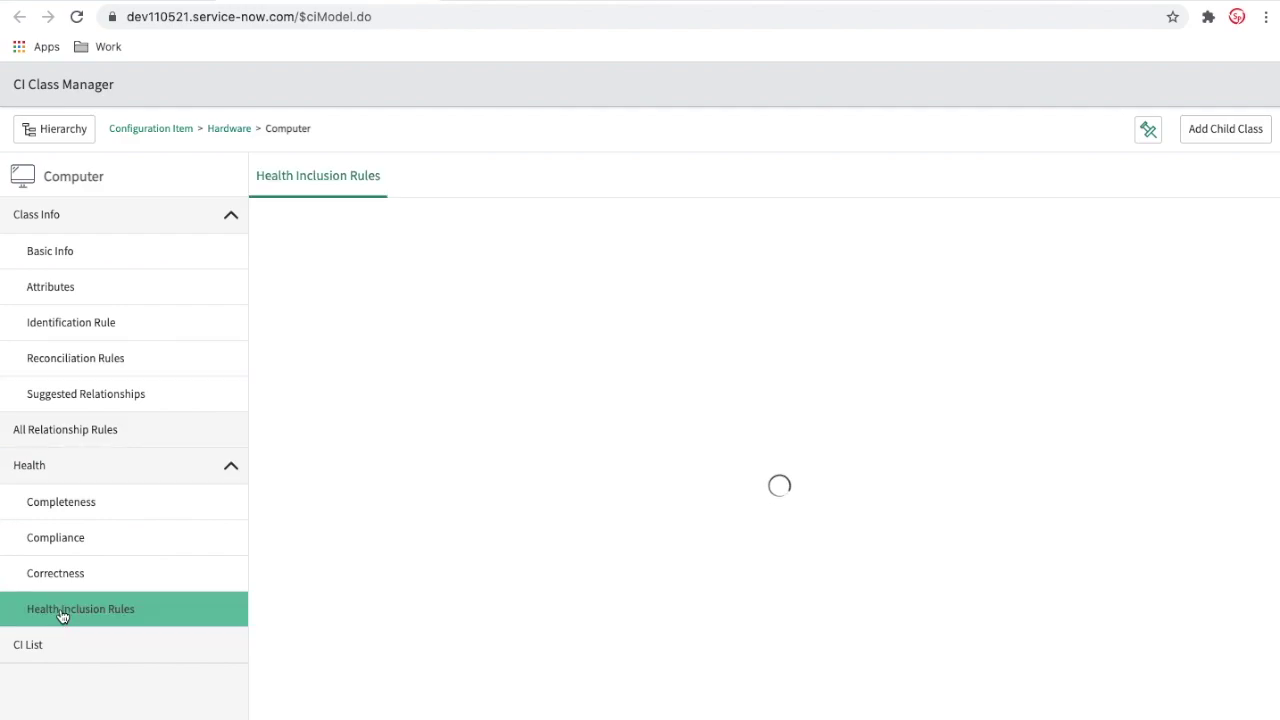
pyautogui.click(88, 510)
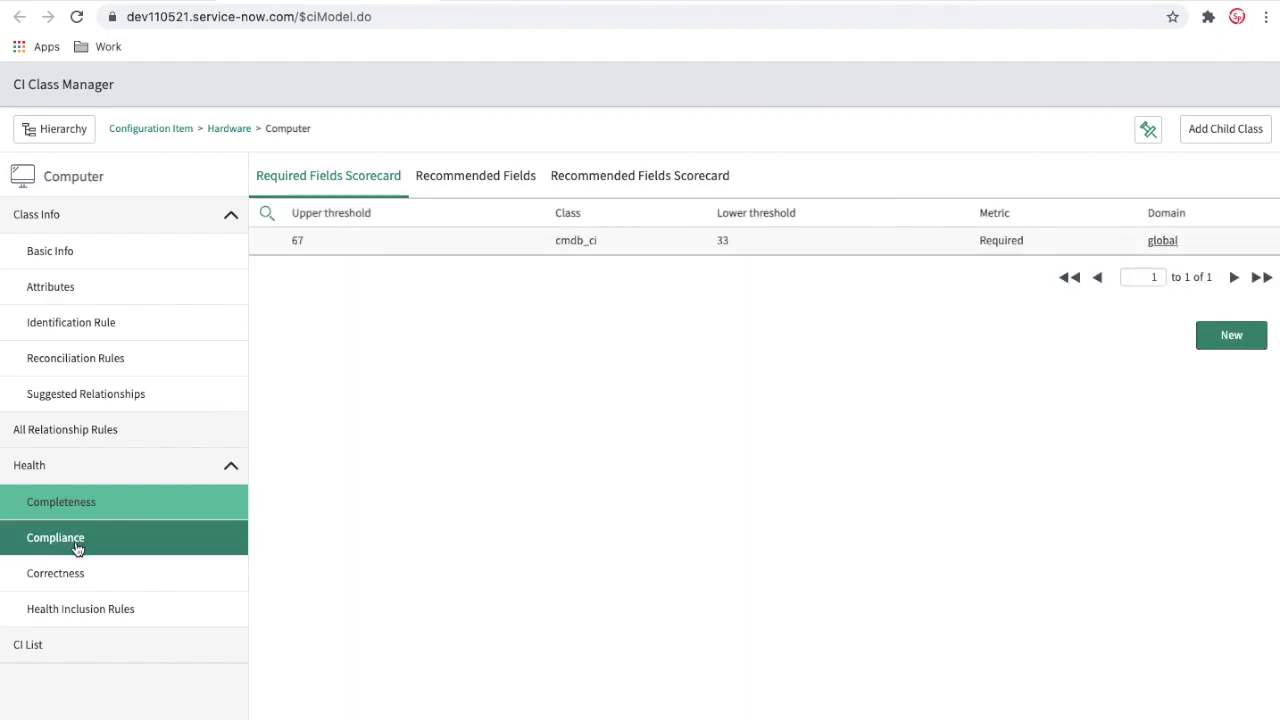
pyautogui.click(77, 542)
pyautogui.click(77, 574)
pyautogui.click(79, 506)
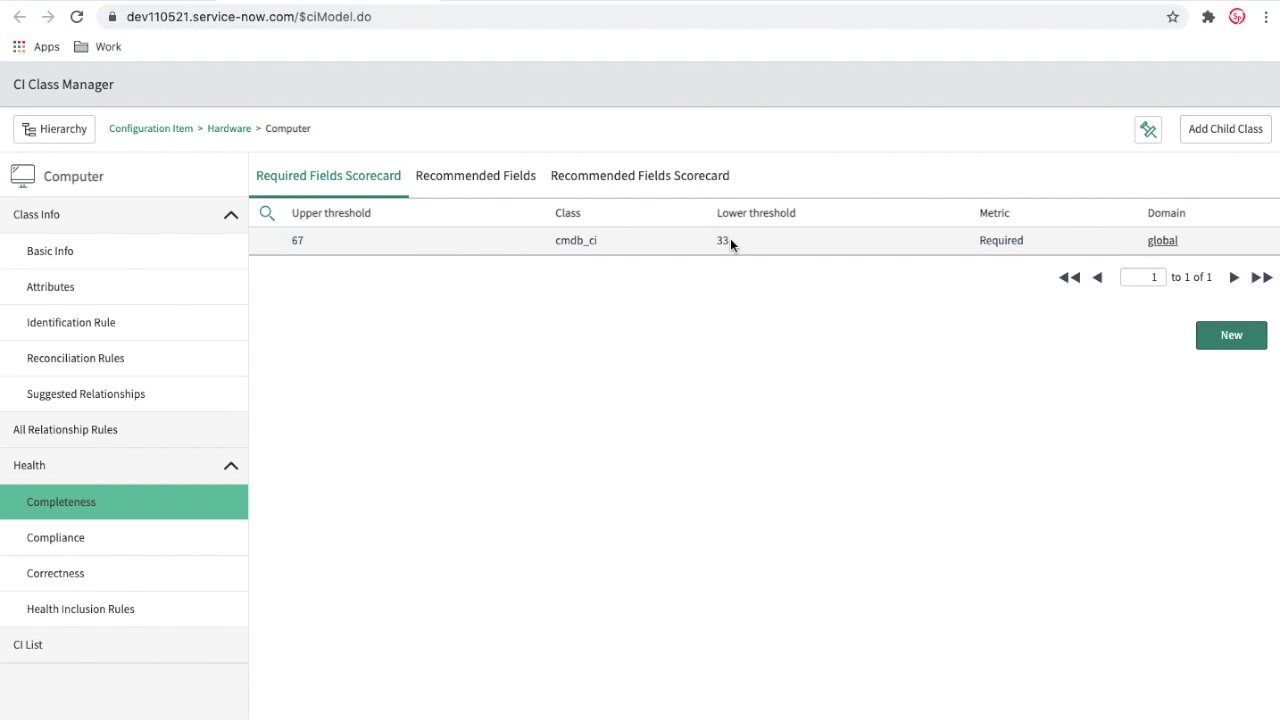
pyautogui.click(500, 189)
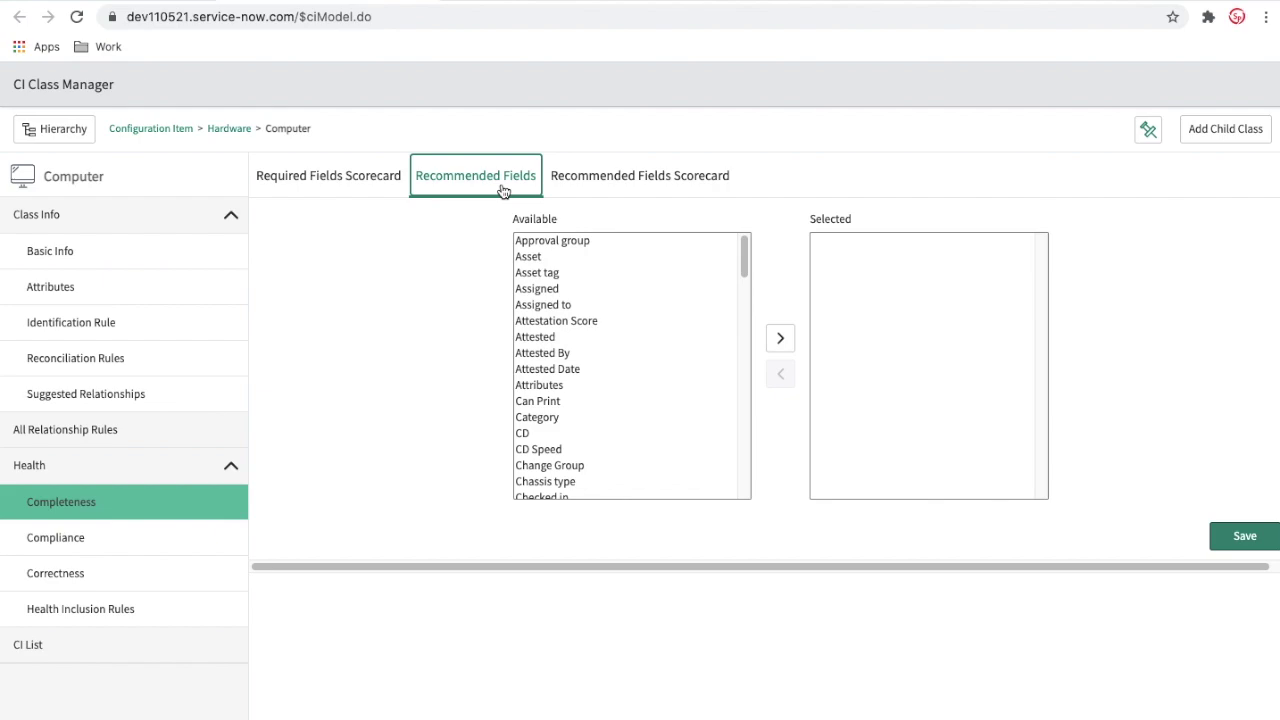
# Step: View the Recommended Fields Scorecard thresholds for the Computer class
pyautogui.click(601, 177)
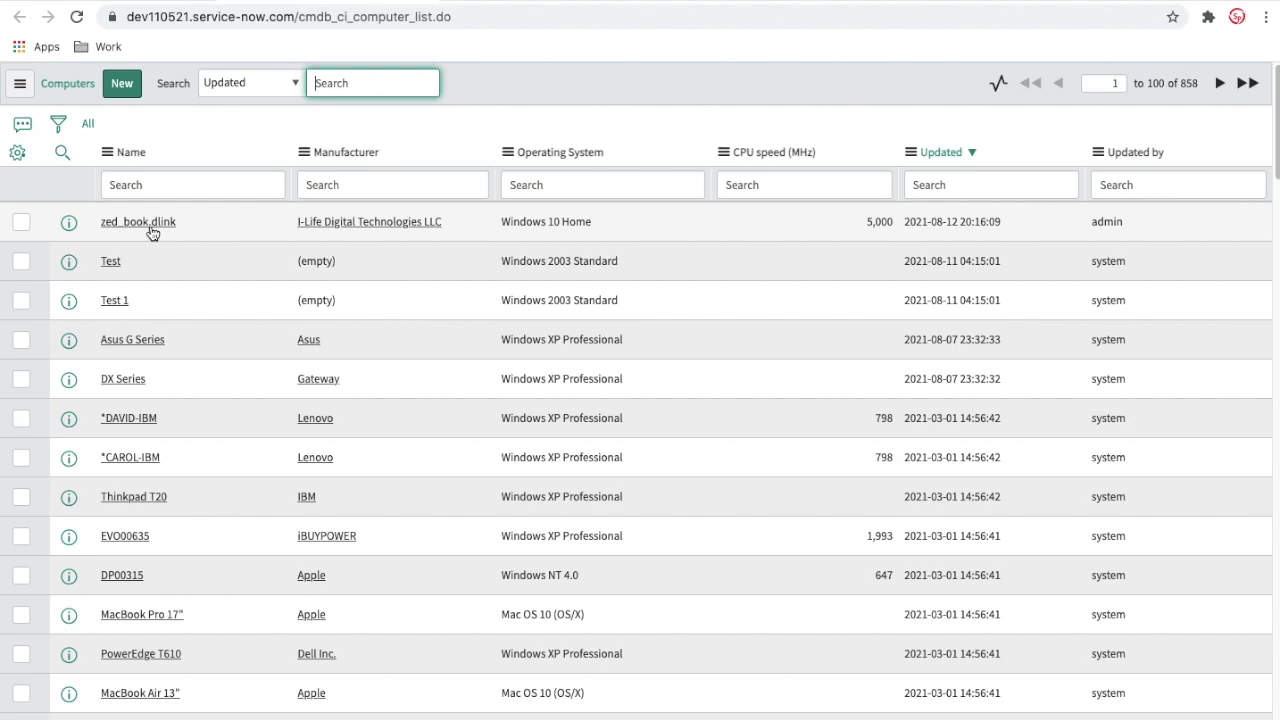
# Step: Delete the OS Version value 10.0.1 from the zed_book.dlink computer record and save it
pyautogui.click(151, 228)
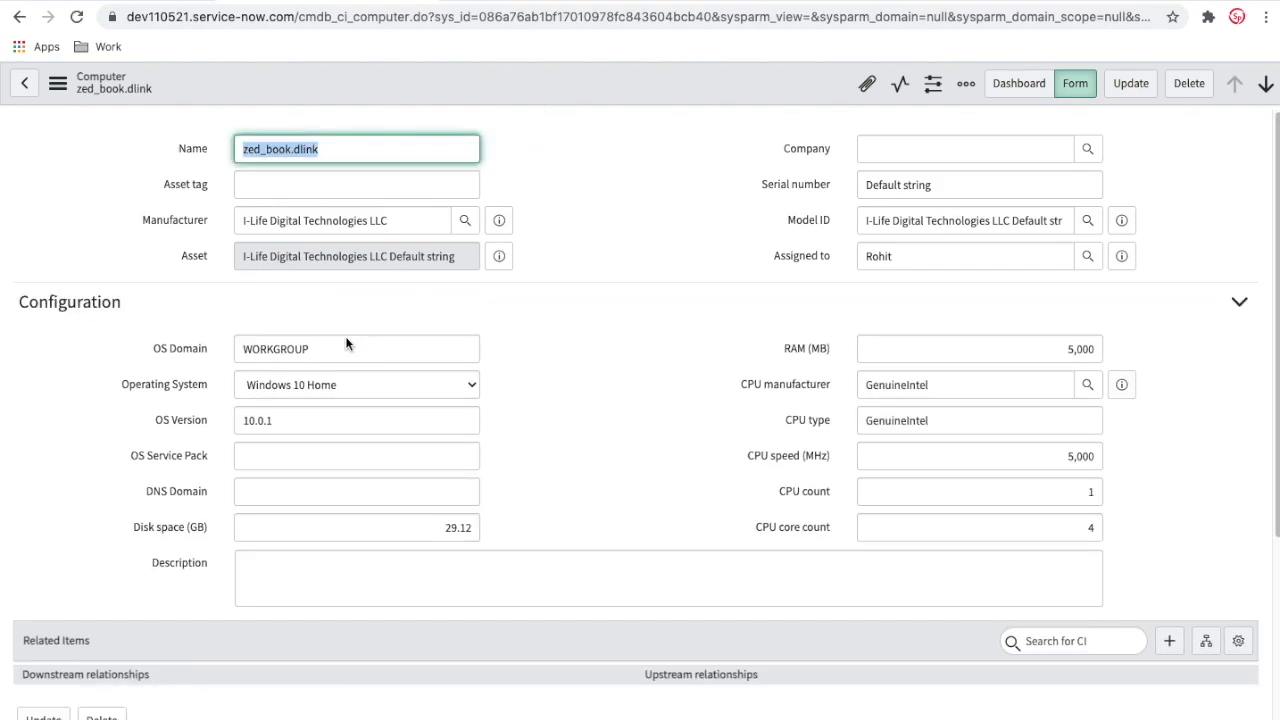
pyautogui.moveTo(291, 430); pyautogui.dragTo(236, 420)
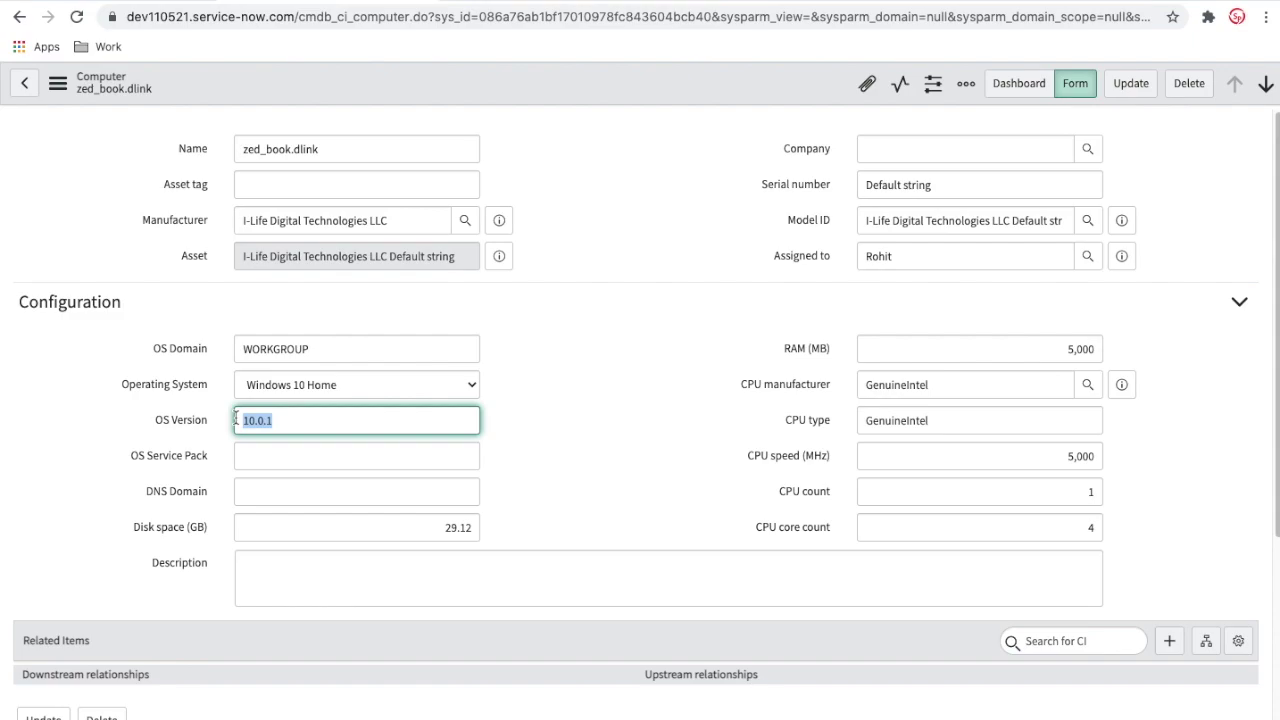
pyautogui.press('BackSpace')
pyautogui.rightClick(466, 80)
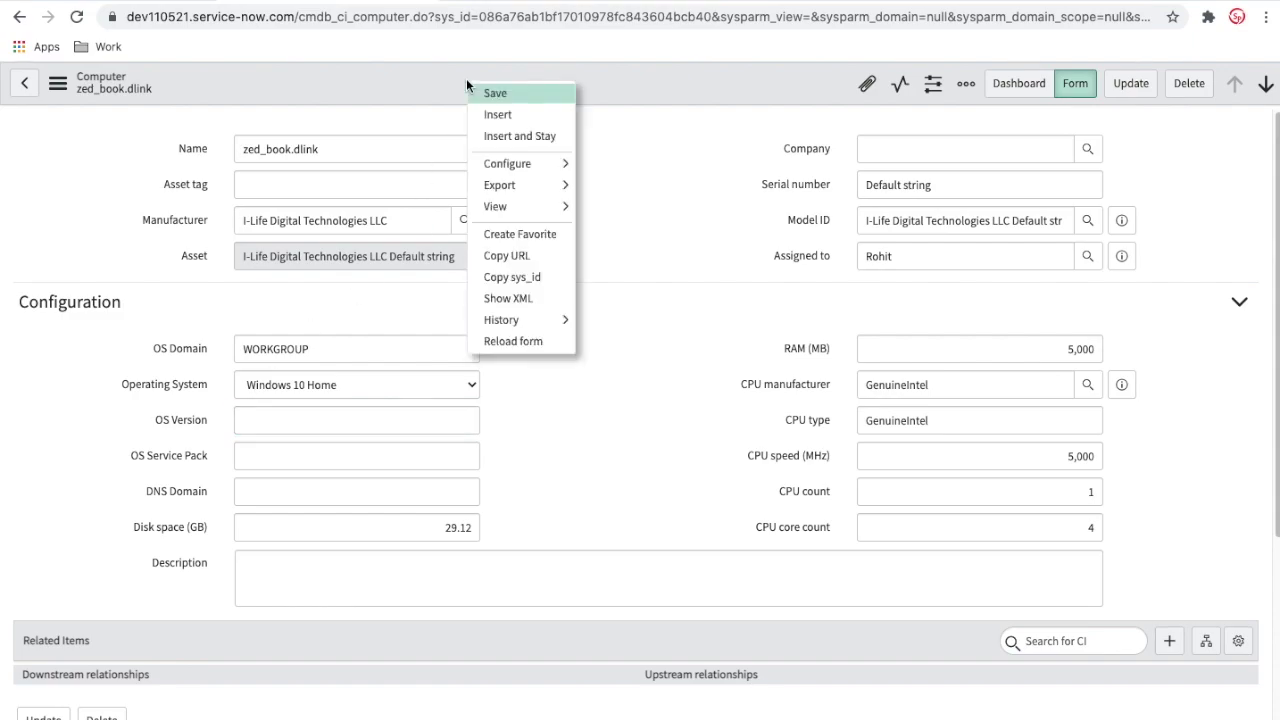
pyautogui.click(476, 92)
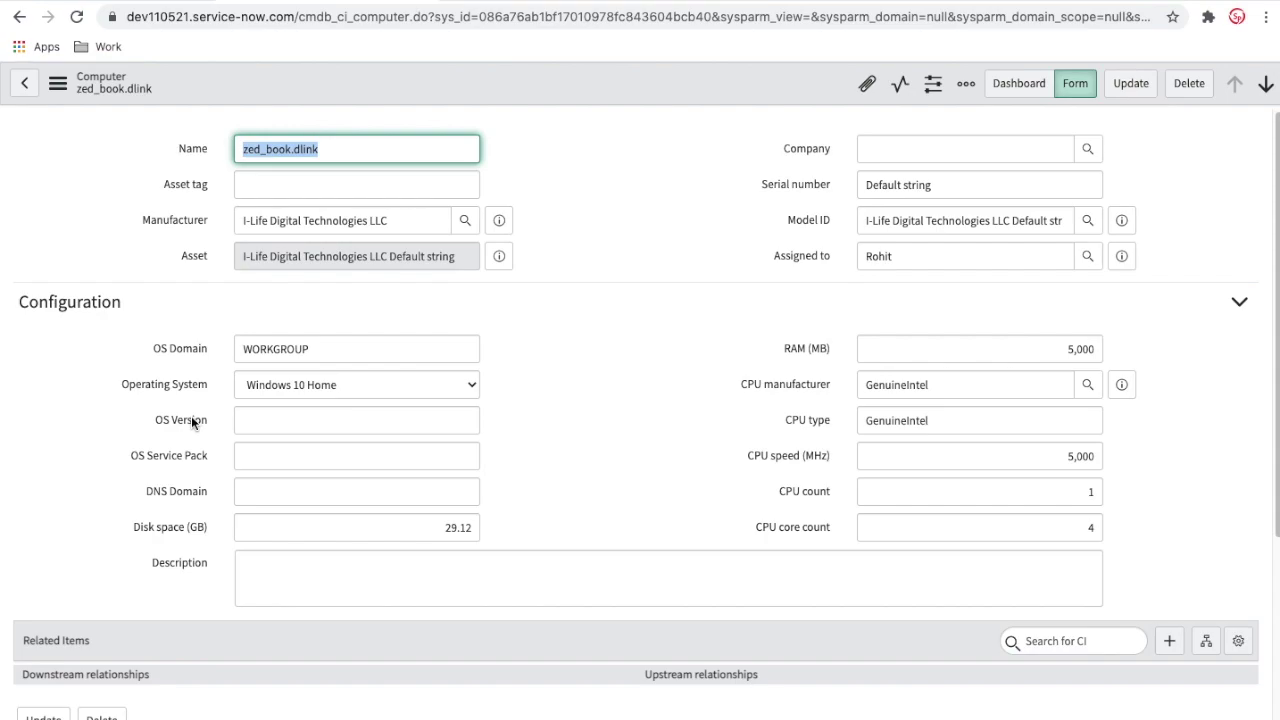
# Step: Tick Mandatory on the OS Version dictionary entry and save the change
pyautogui.rightClick(193, 422)
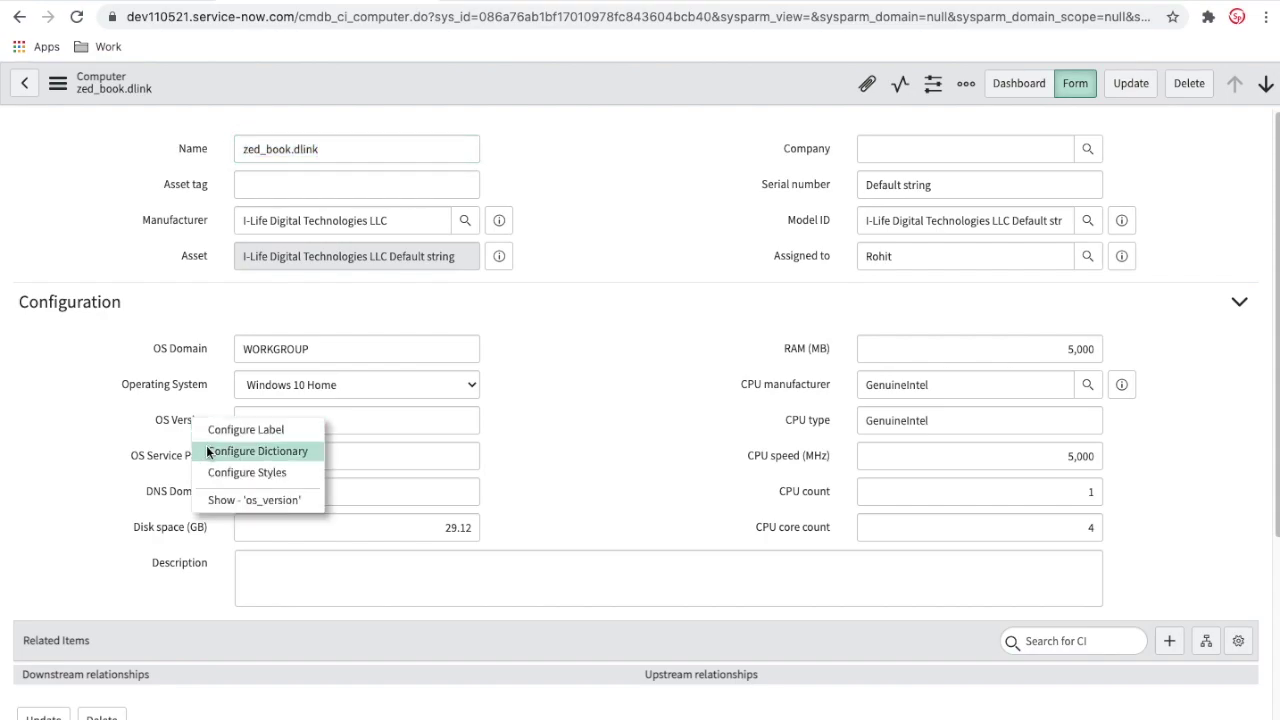
pyautogui.click(209, 452)
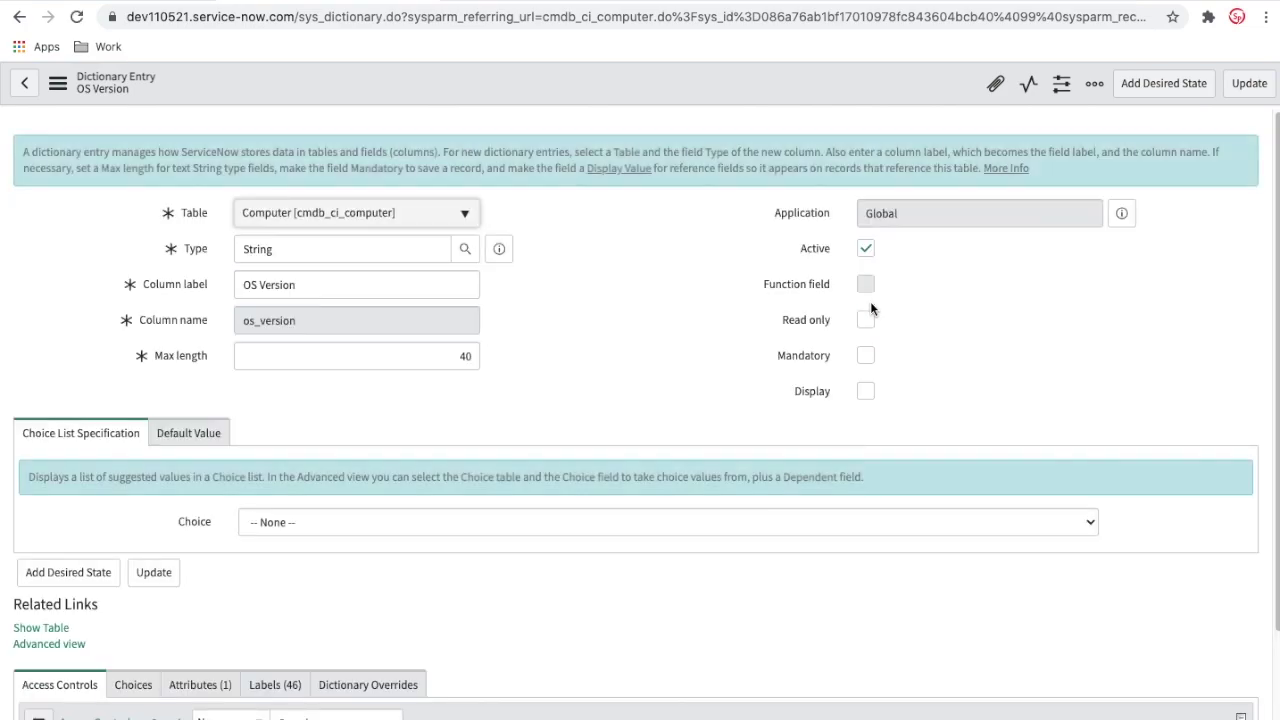
pyautogui.click(866, 355)
pyautogui.rightClick(815, 90)
pyautogui.click(830, 103)
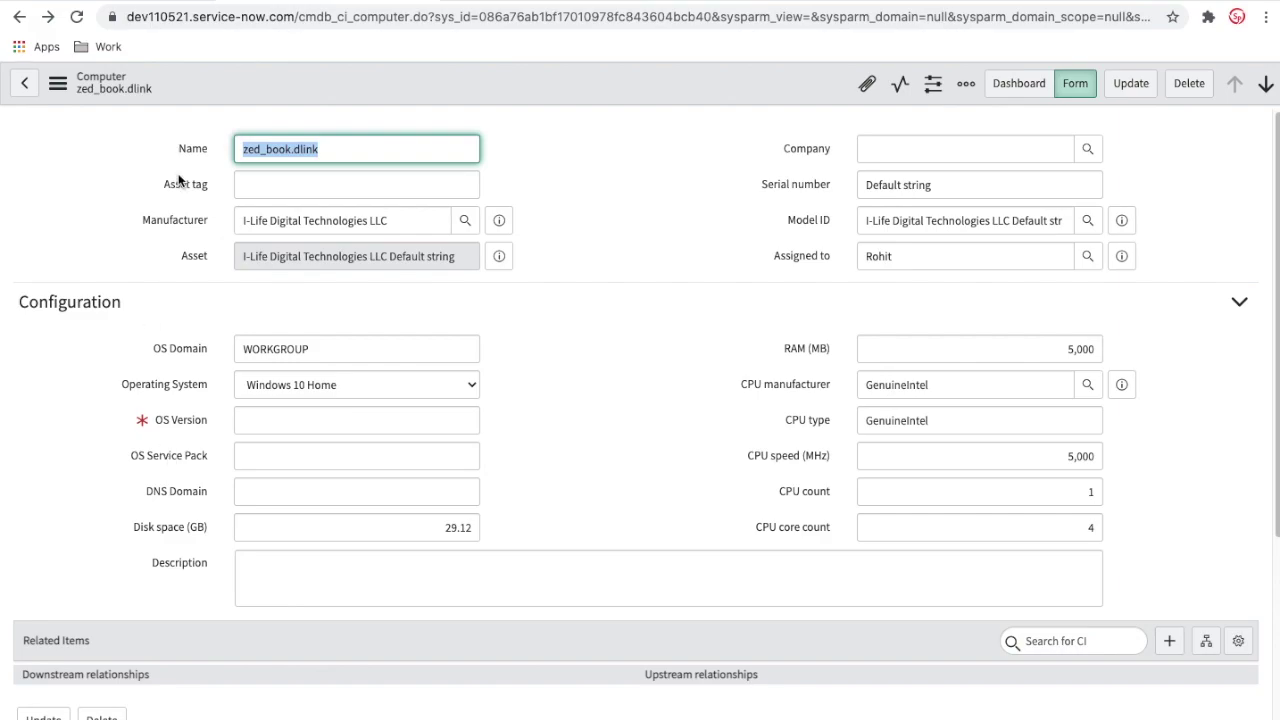
# Step: Move OS Service Pack into the Computer class's selected recommended fields and save
pyautogui.click(455, 5)
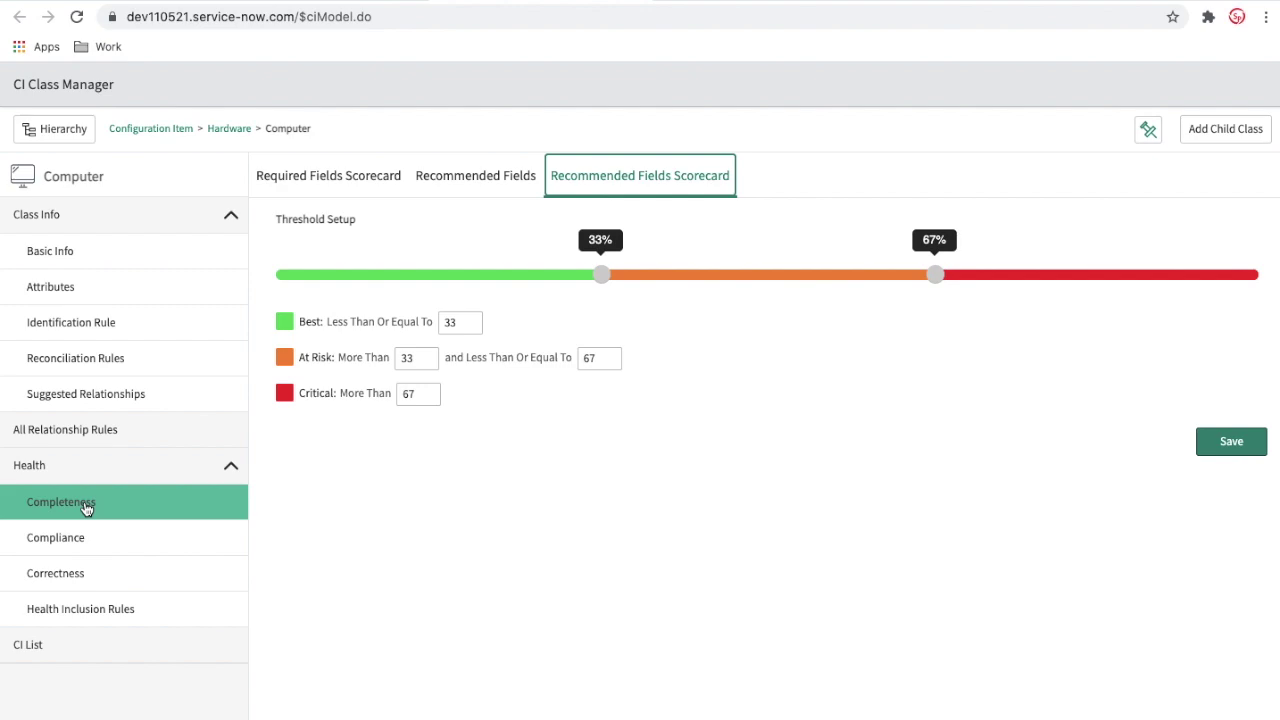
pyautogui.click(435, 176)
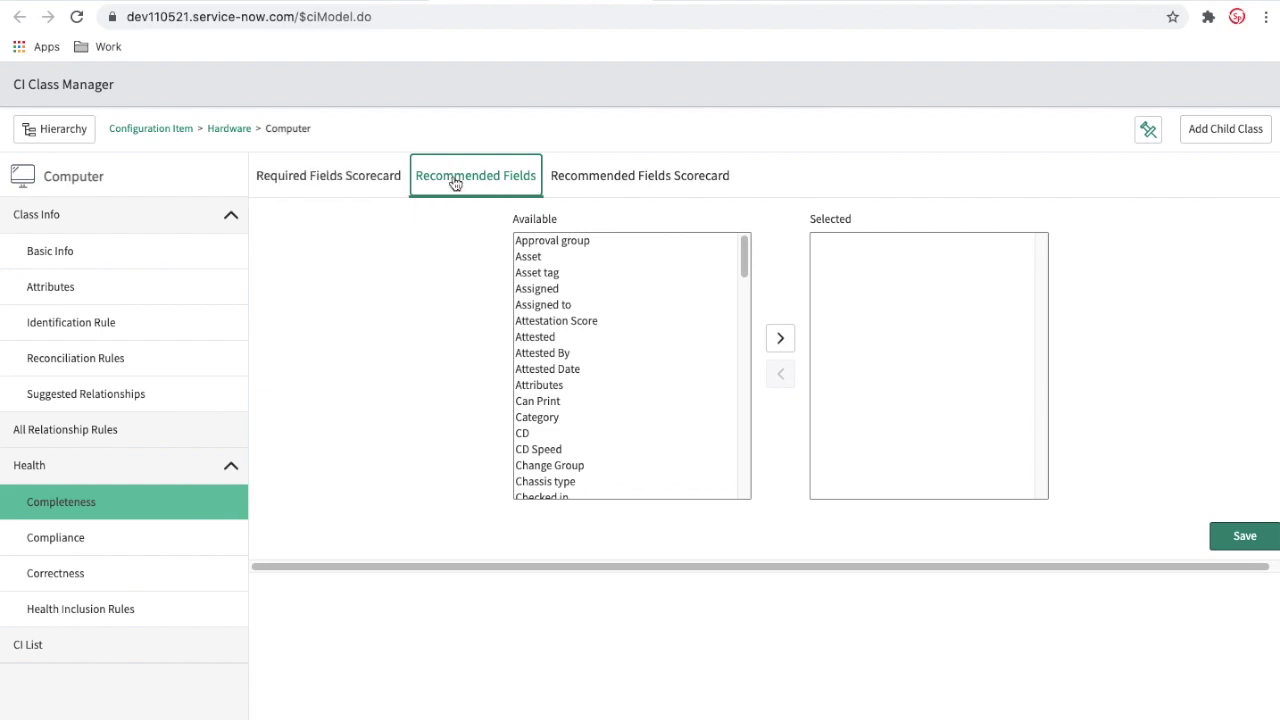
pyautogui.click(338, 2)
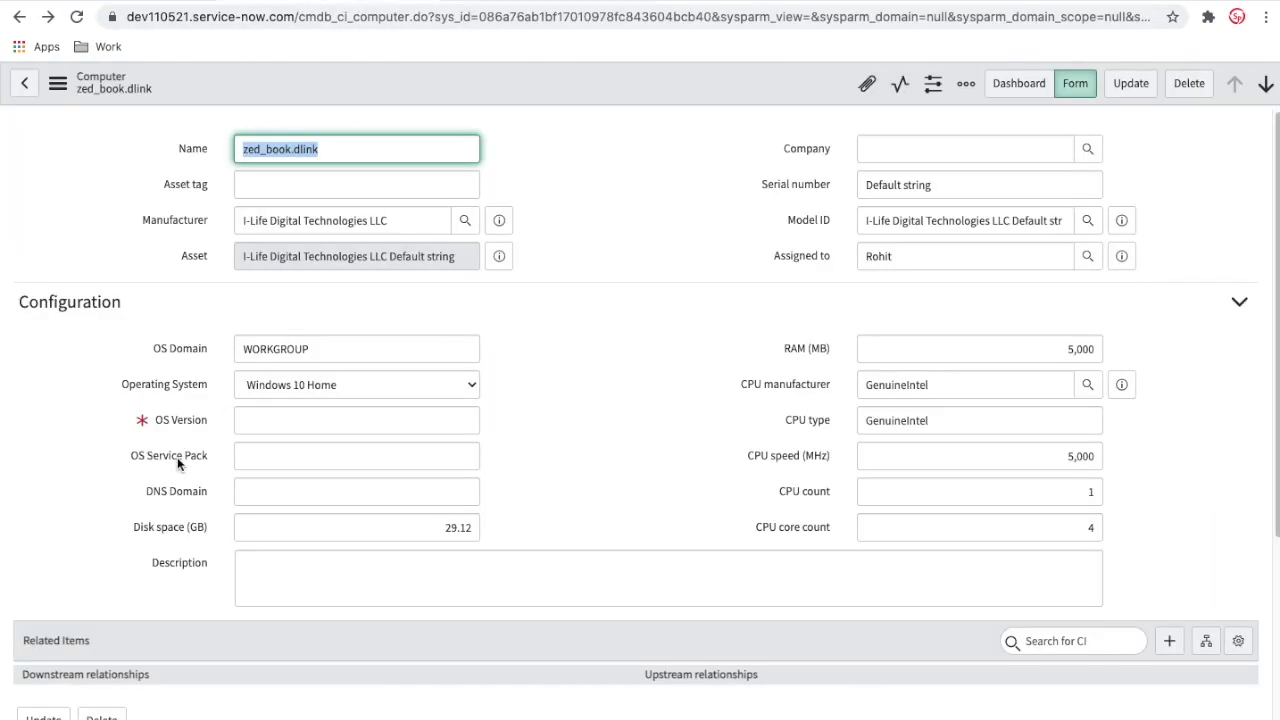
pyautogui.click(498, 3)
pyautogui.click(525, 336)
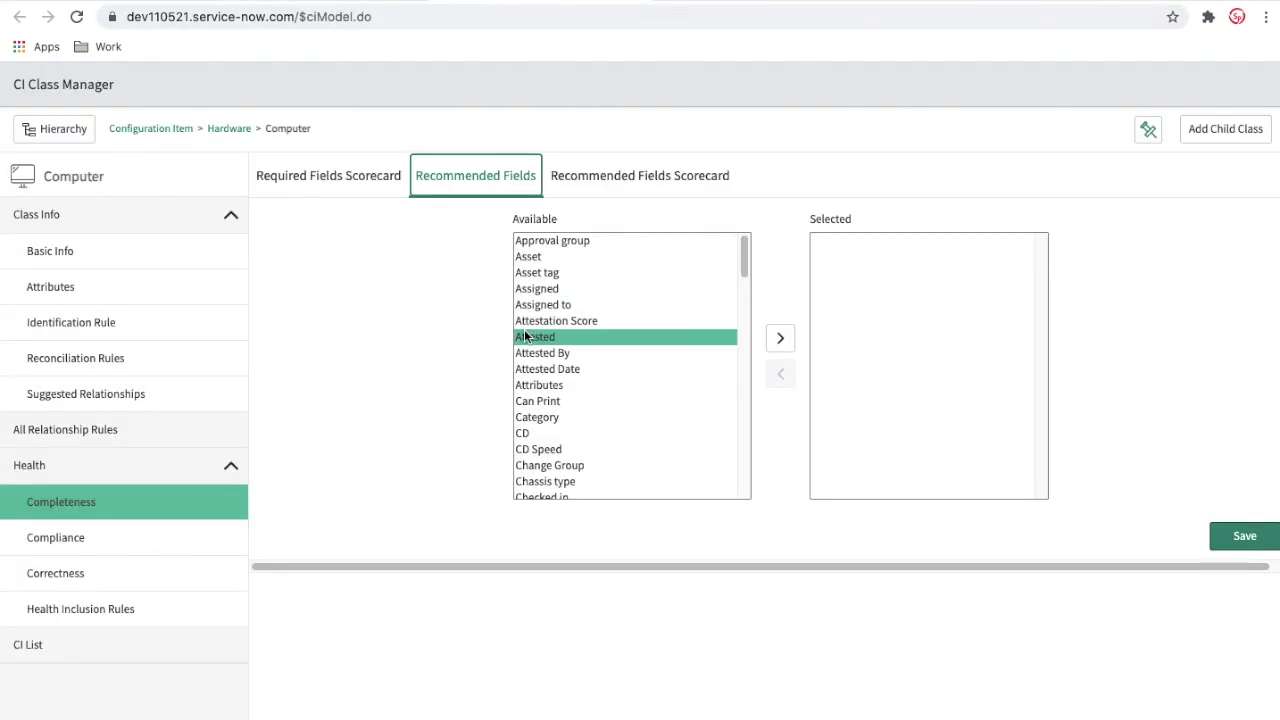
pyautogui.write('os')
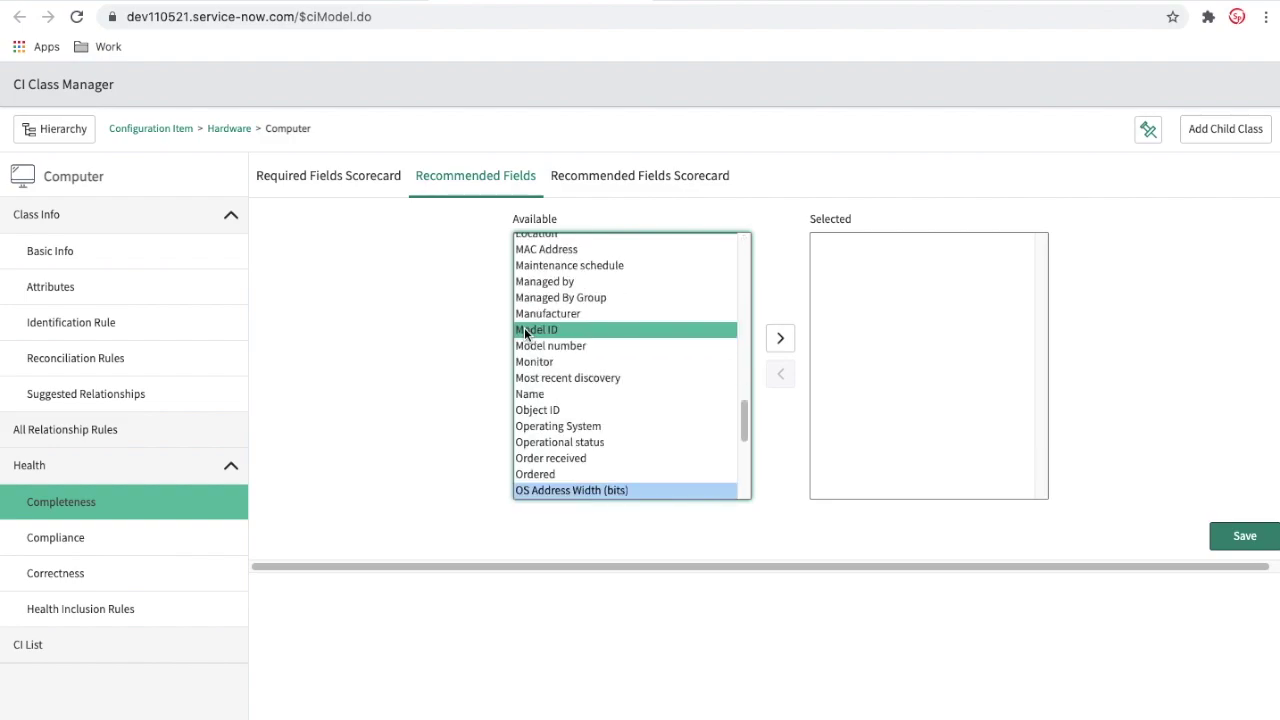
pyautogui.scroll(-3, 743, 420)
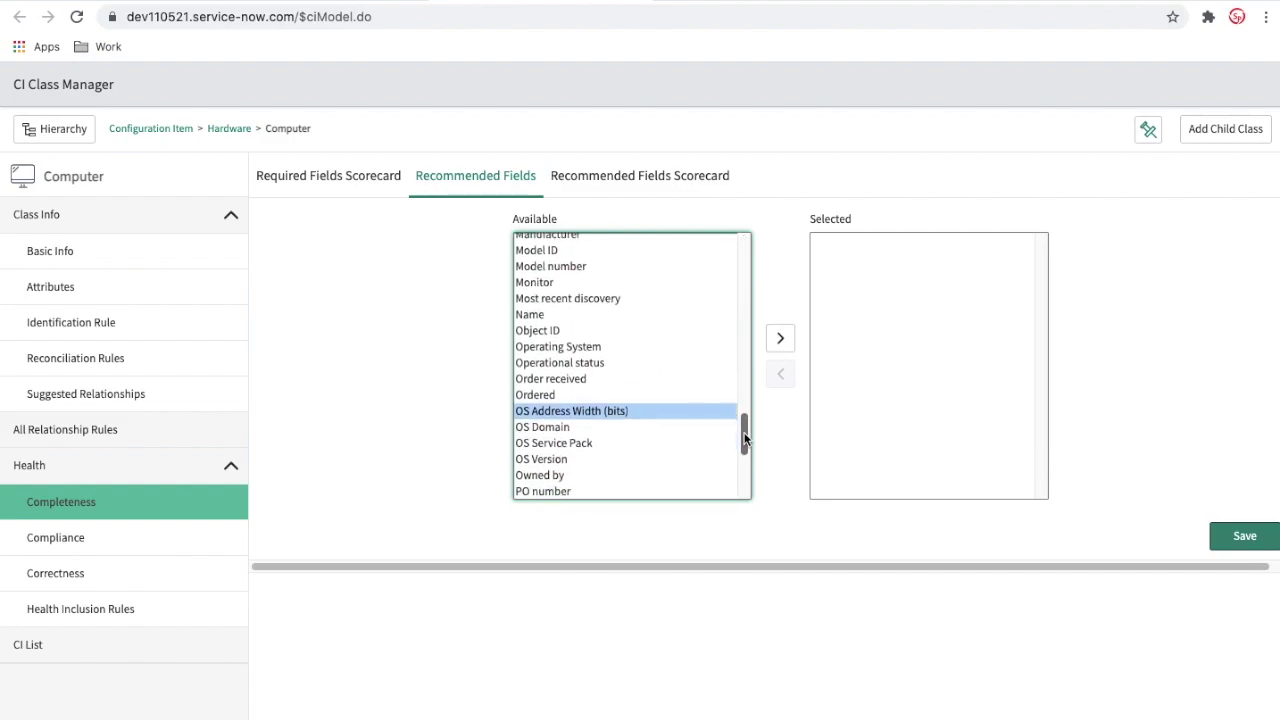
pyautogui.doubleClick(624, 428)
pyautogui.click(1230, 541)
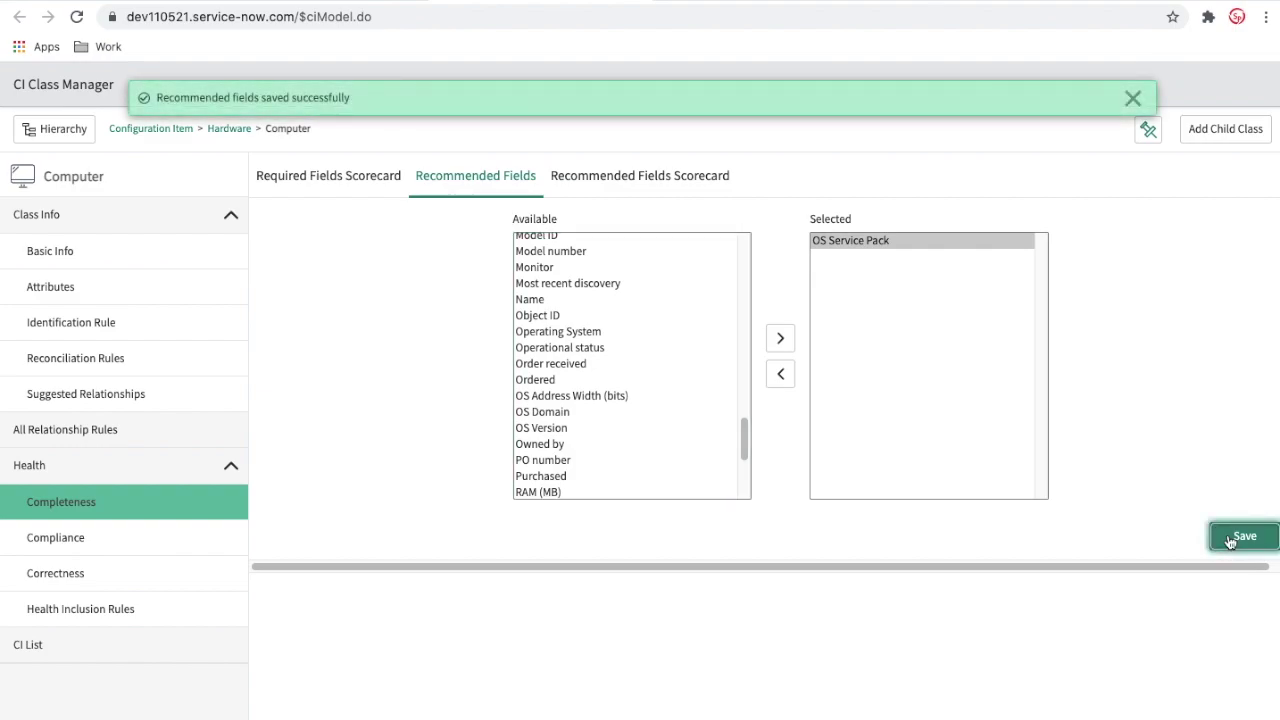
# Step: Check the required fields scorecard and confirm the saved recommended fields selection
pyautogui.click(353, 170)
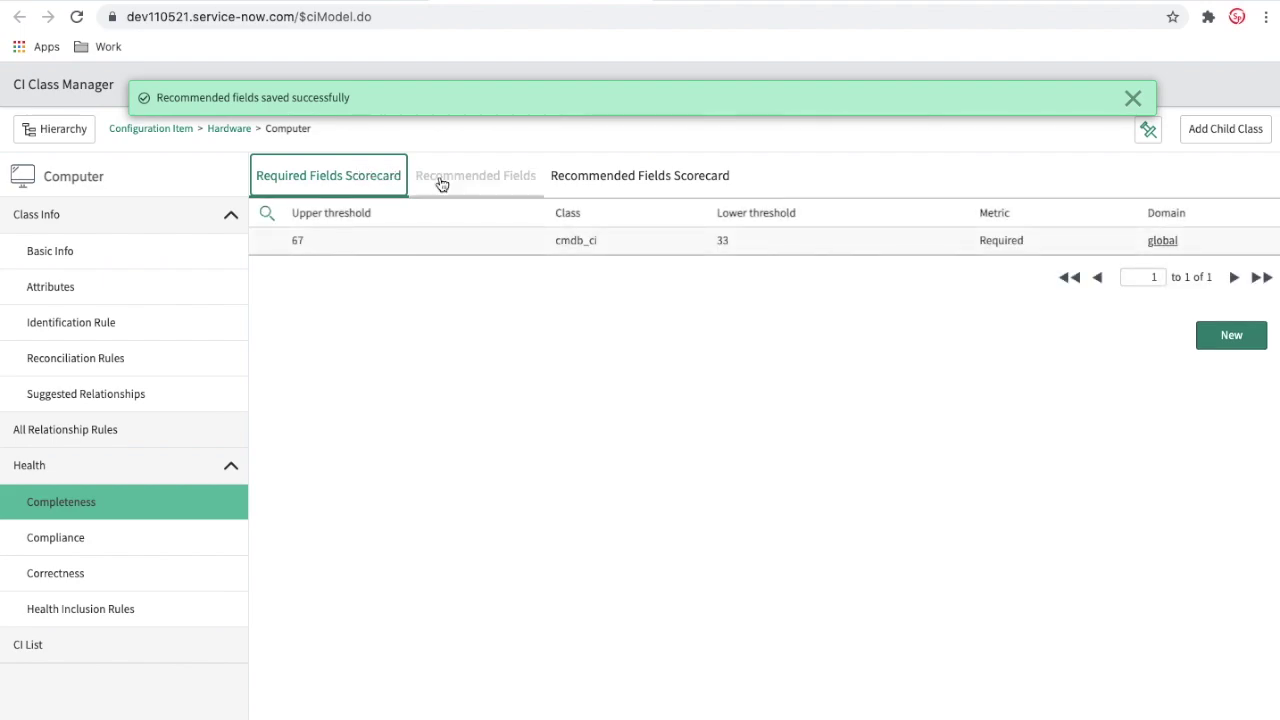
pyautogui.click(518, 187)
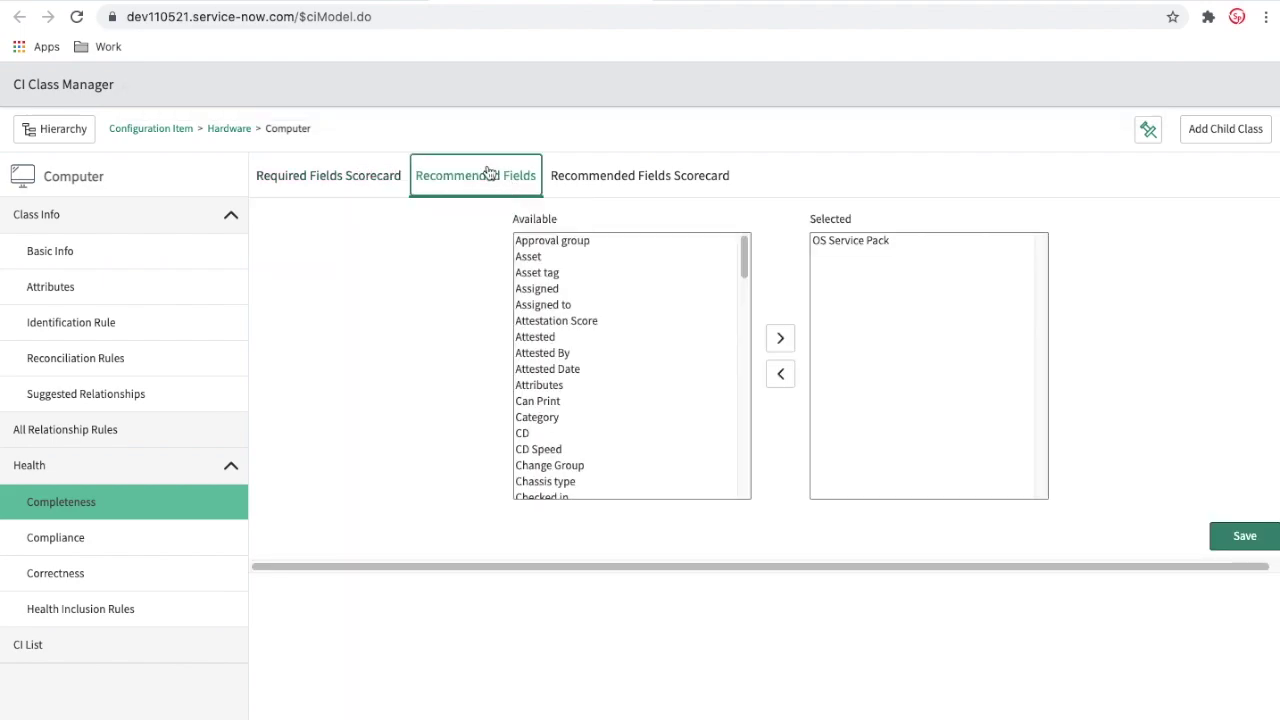
pyautogui.click(307, 1)
# Step: Open CMDB Health Results from favourites and search the CI name column for zed_book.dlink
pyautogui.click(92, 2)
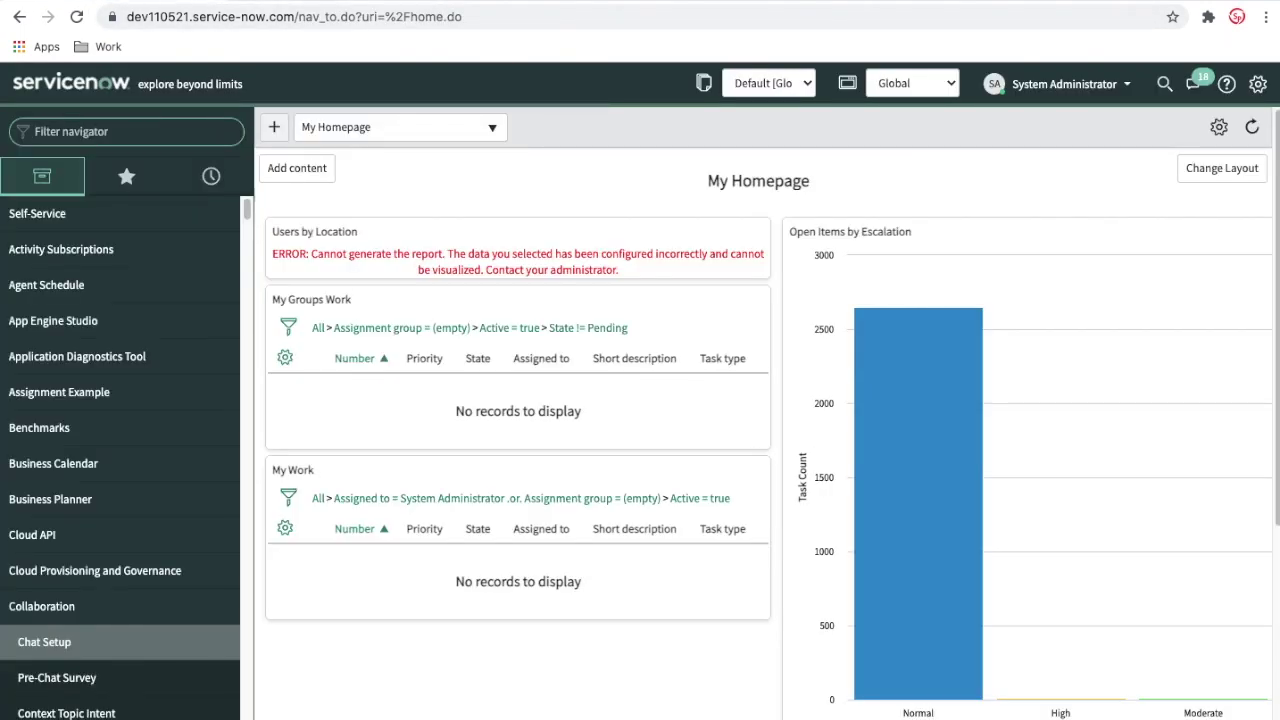
pyautogui.click(131, 181)
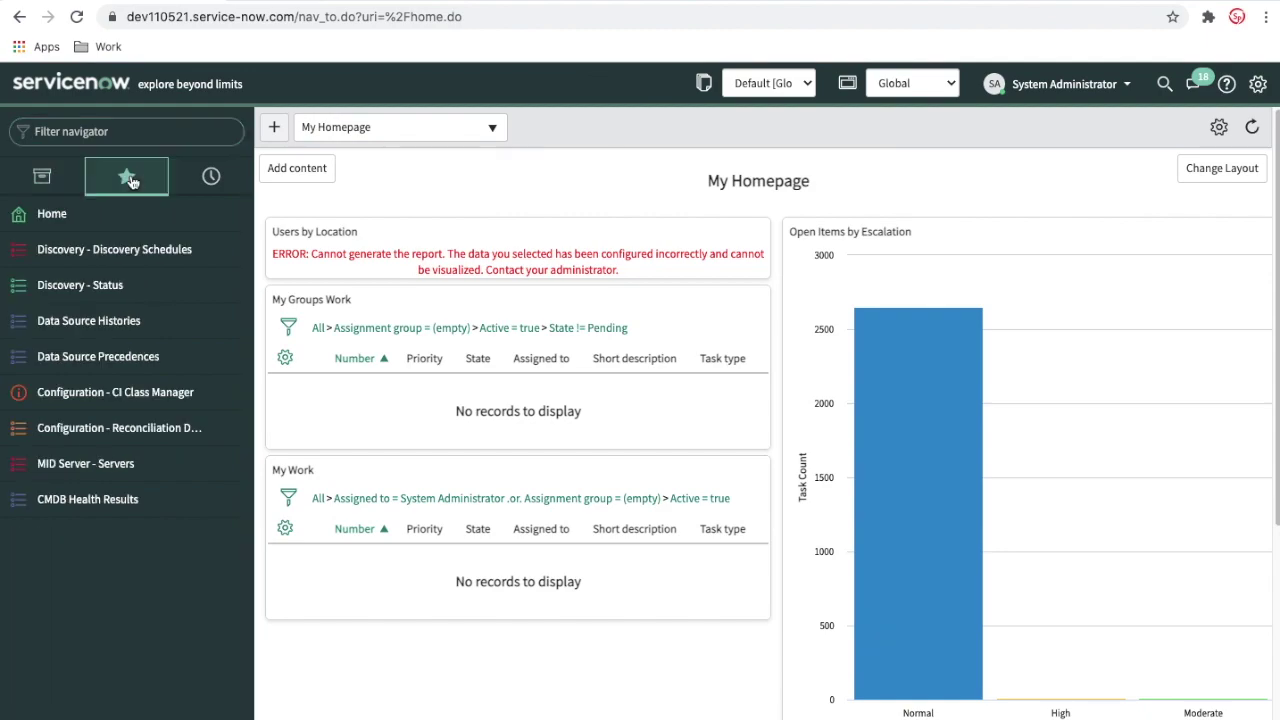
pyautogui.click(105, 499)
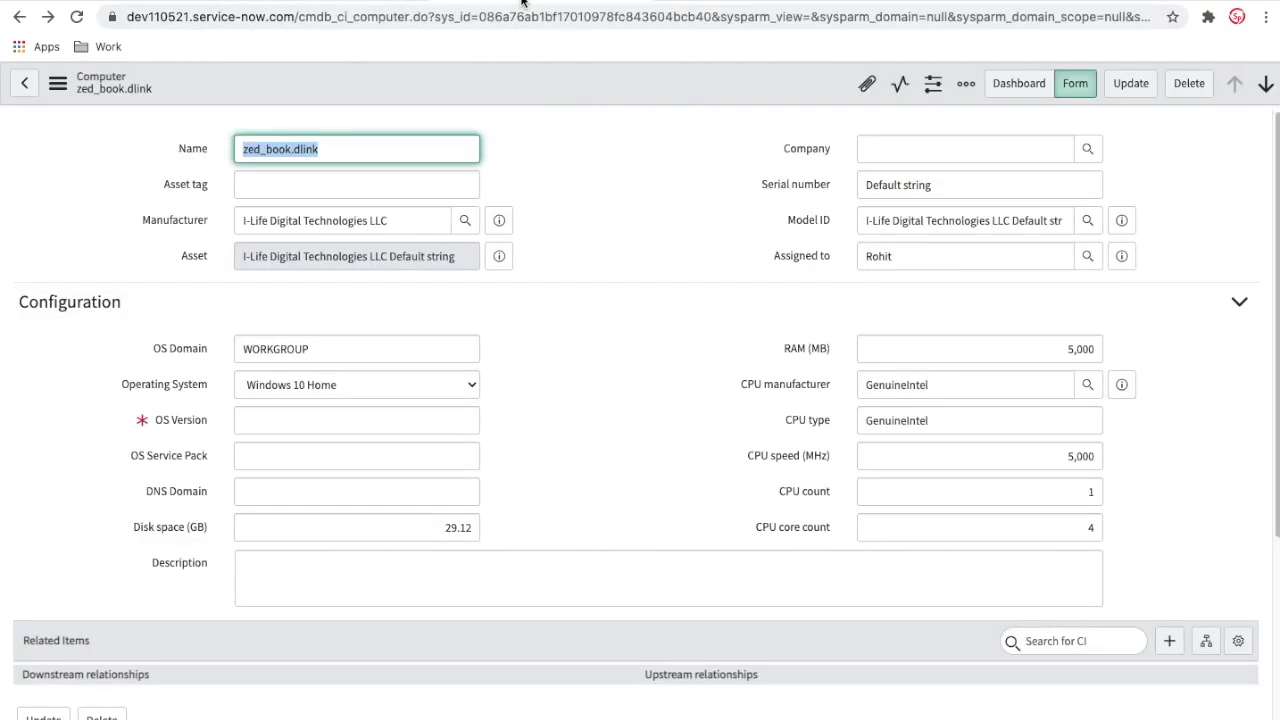
pyautogui.rightClick(466, 83)
pyautogui.moveTo(340, 152); pyautogui.dragTo(230, 155)
pyautogui.hotkey('ctrl', 'c')
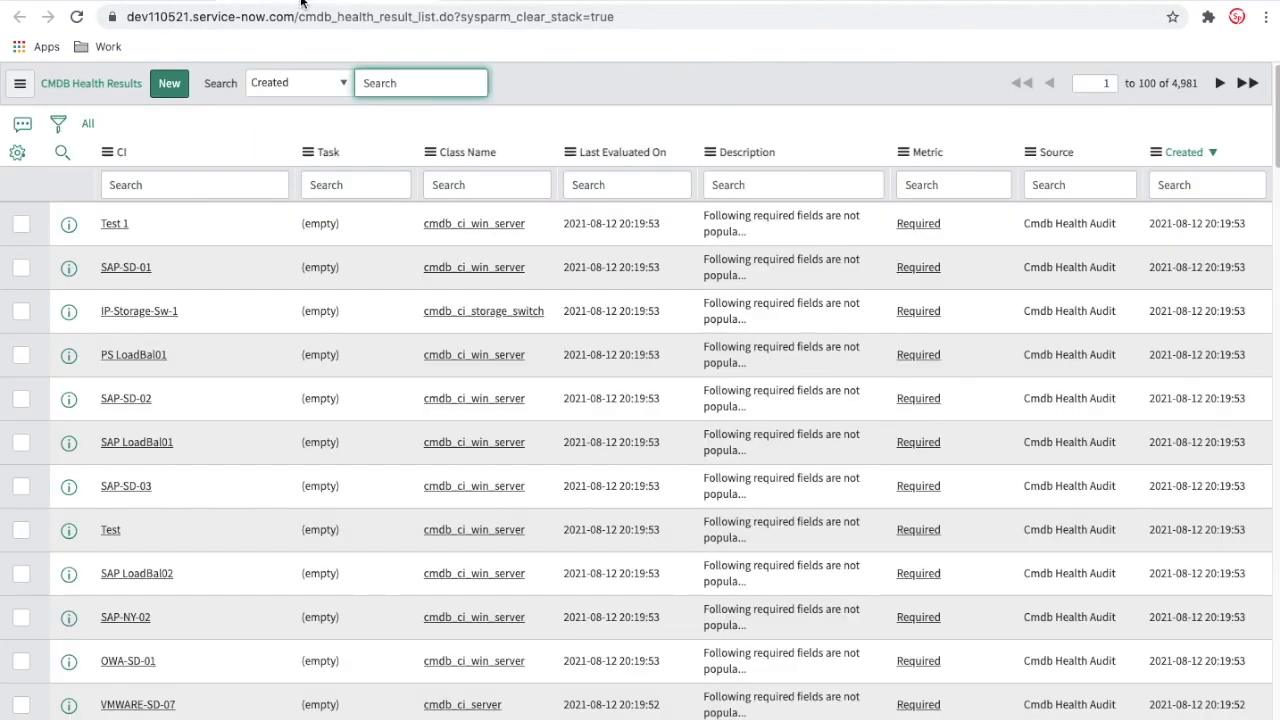
pyautogui.click(232, 177)
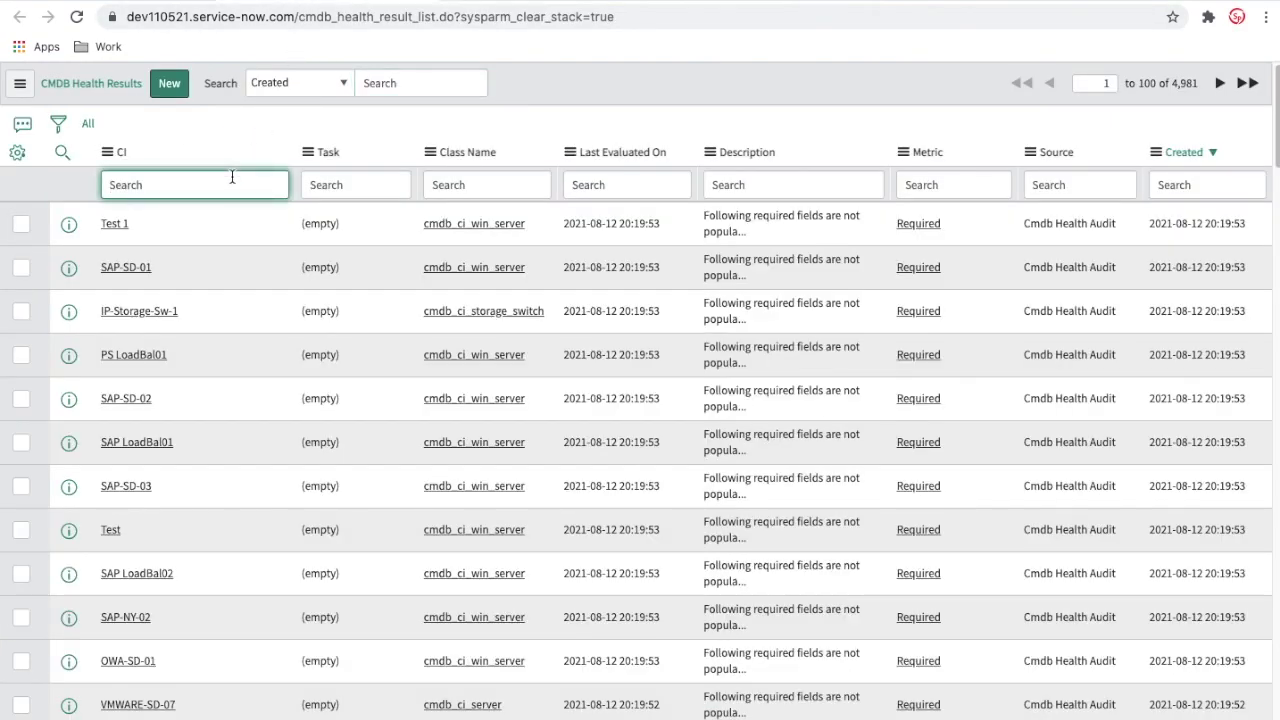
pyautogui.hotkey('ctrl', 'v')
pyautogui.press('Return')
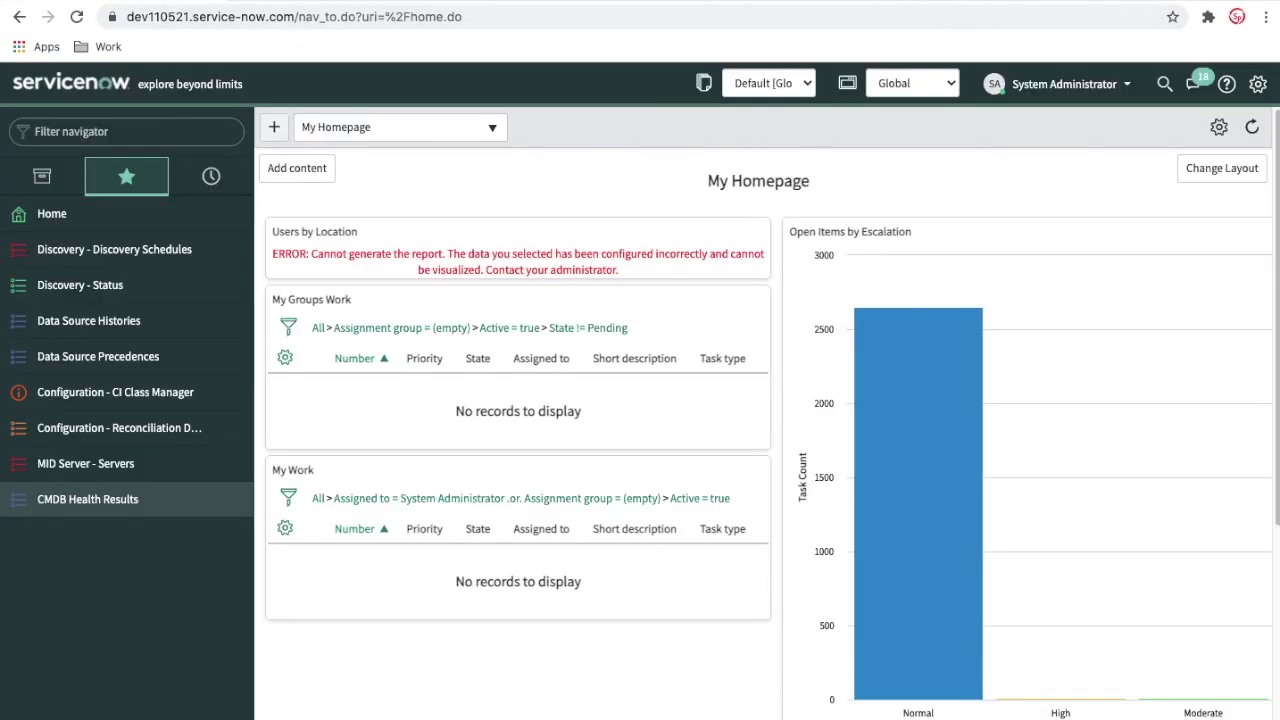
# Step: Run the Completeness Score Calculation job immediately with Execute Now
pyautogui.click(124, 132)
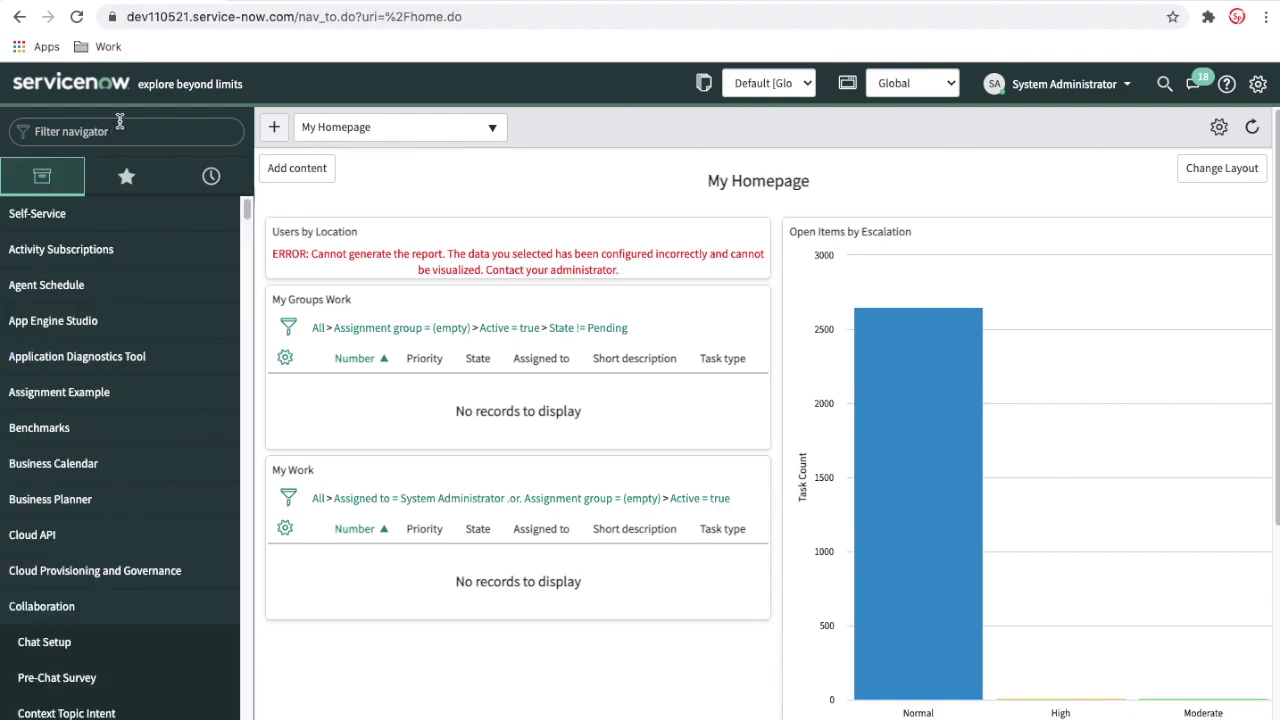
pyautogui.write('configuration')
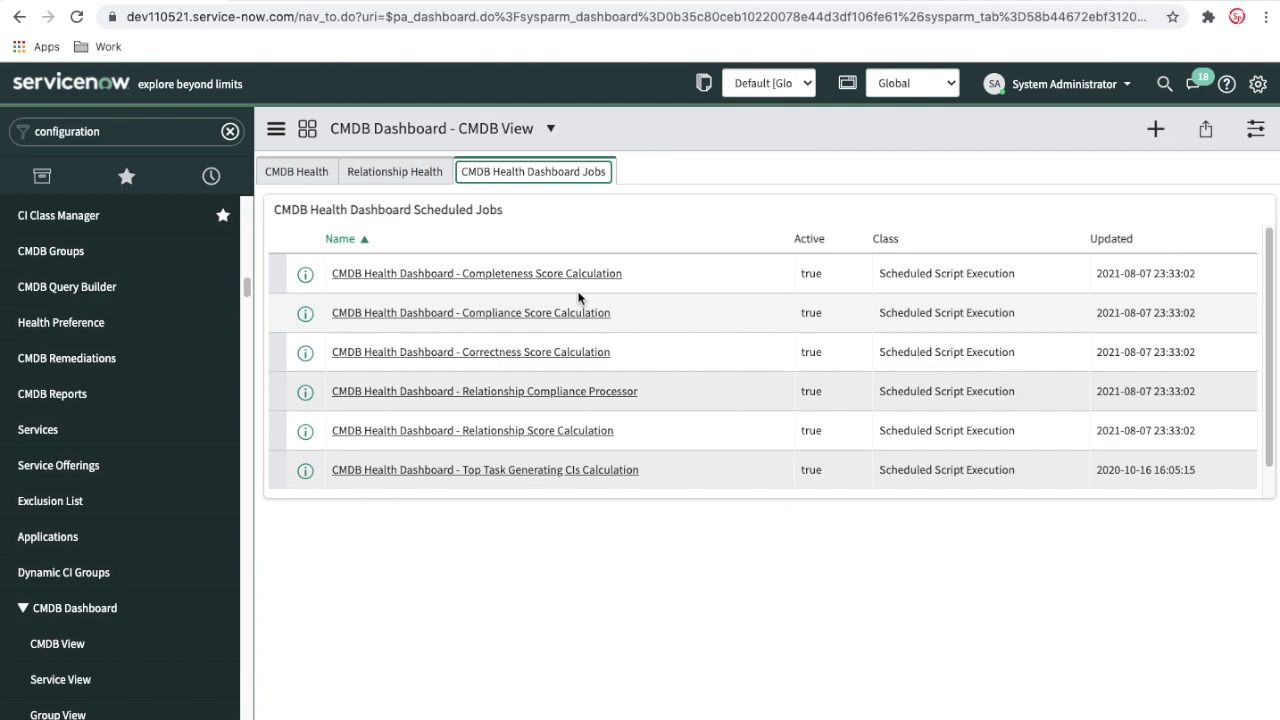
pyautogui.click(459, 282)
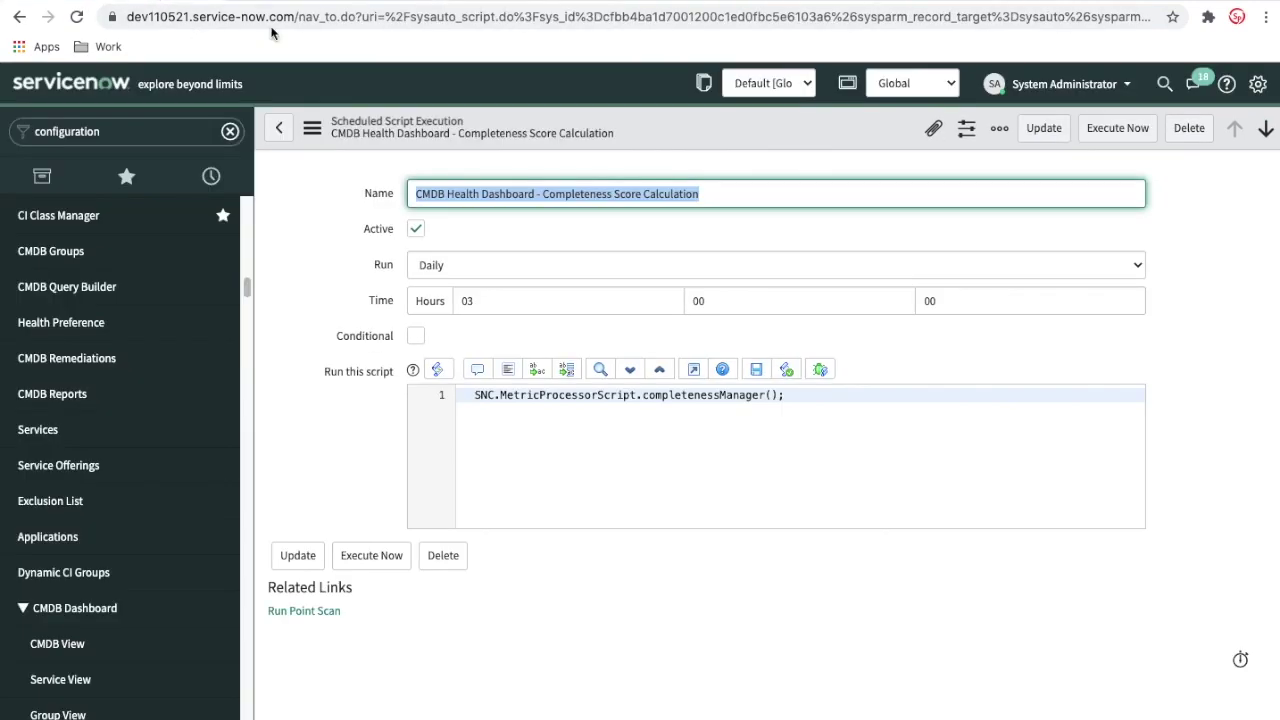
pyautogui.click(1108, 132)
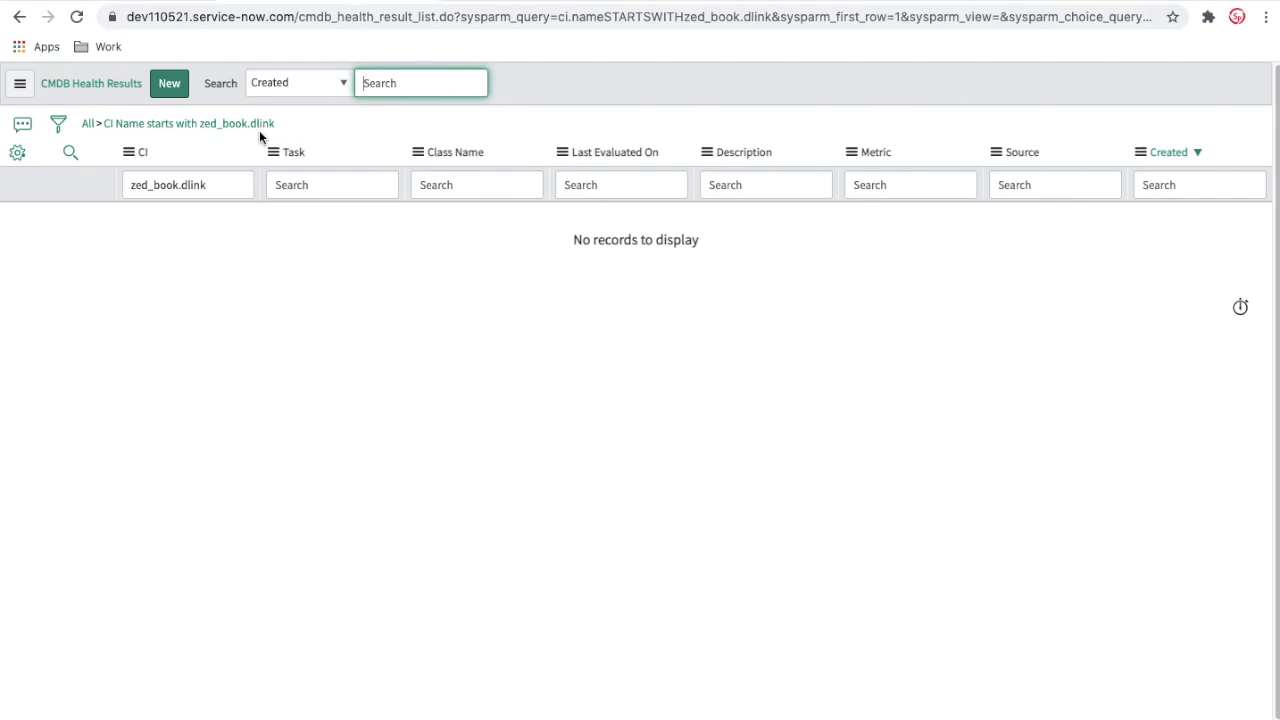
# Step: Reload zed_book.dlink's health results and view the CMDB health scorecards
pyautogui.click(257, 131)
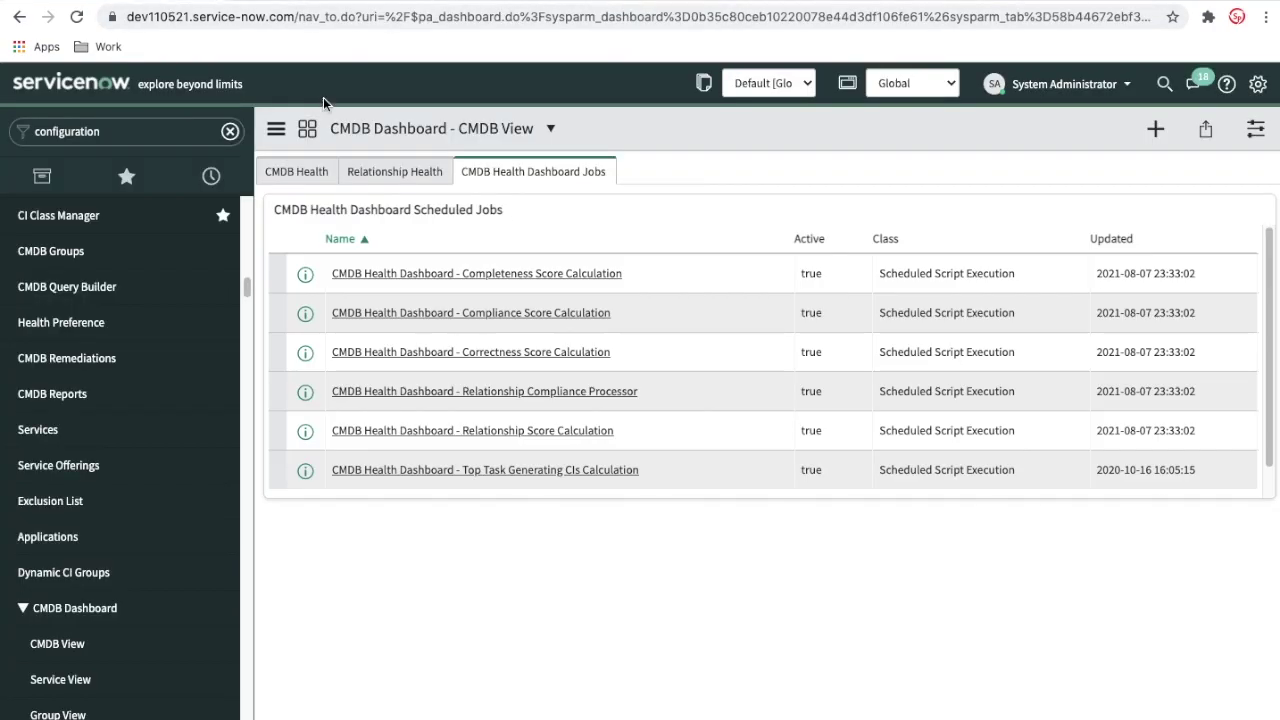
pyautogui.click(317, 173)
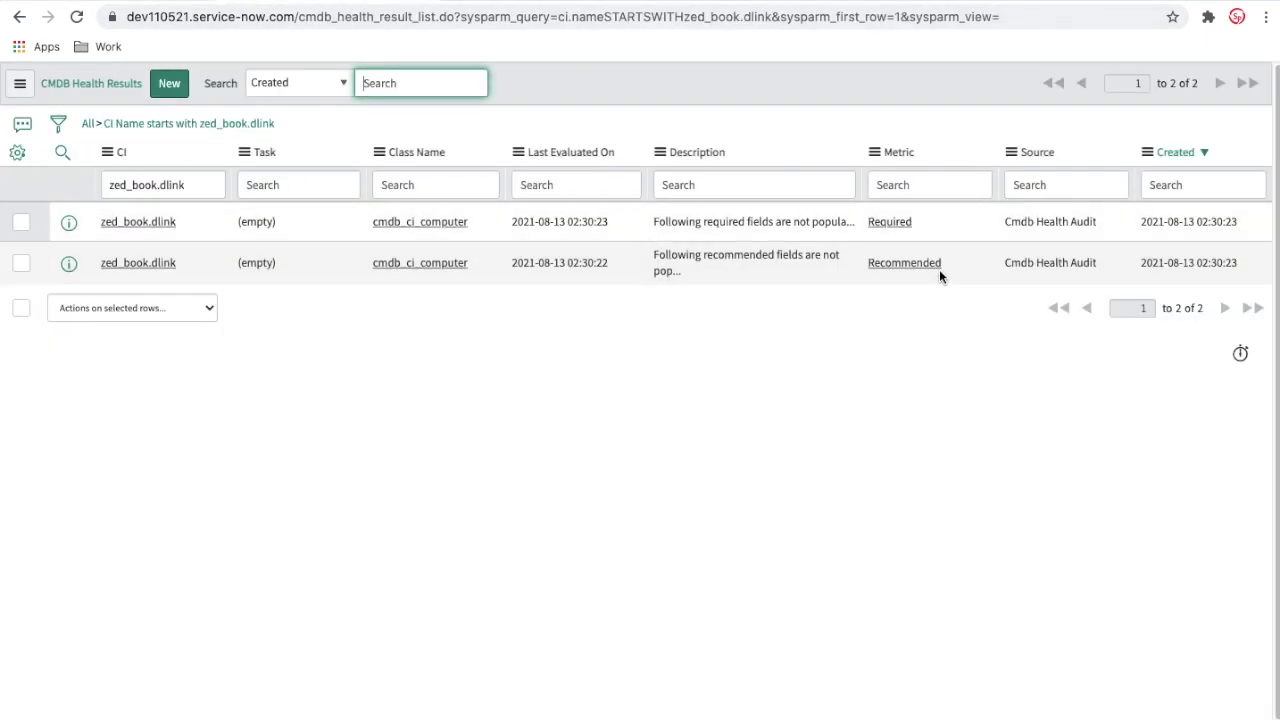
# Step: Filter all CMDB health results to Metric is Required OR Metric is Recommended
pyautogui.click(87, 125)
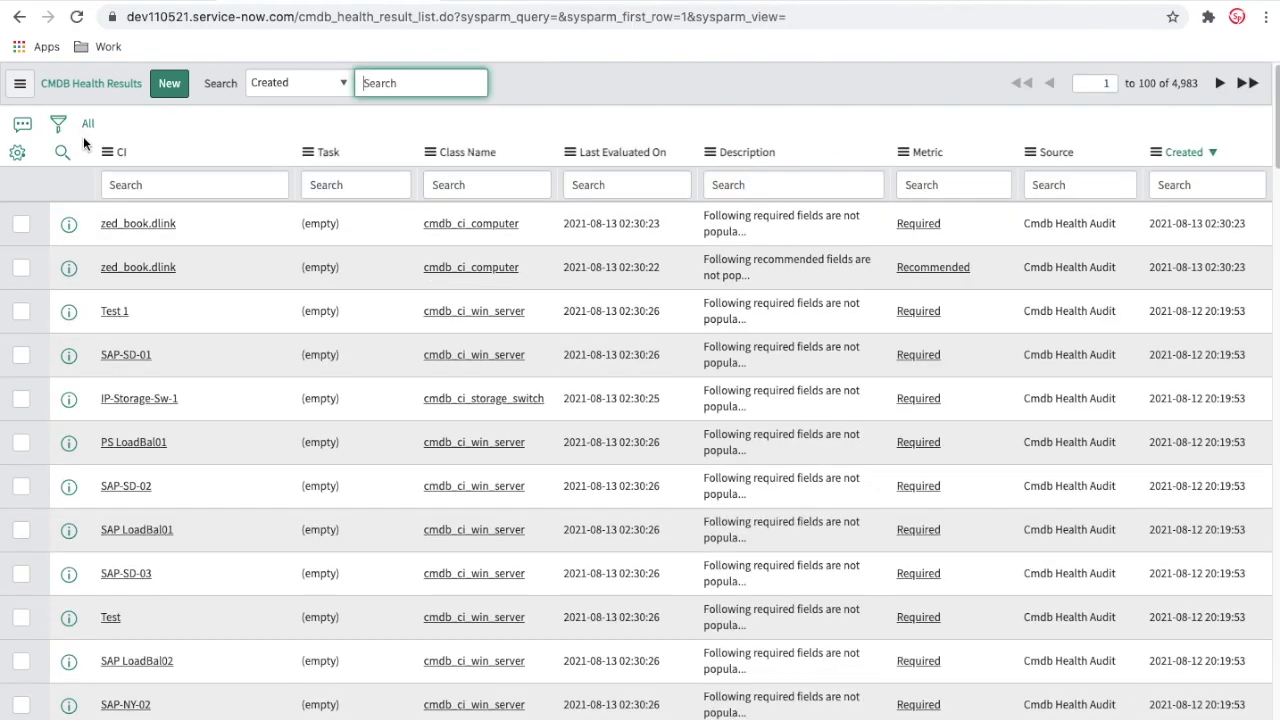
pyautogui.click(58, 123)
pyautogui.write('me')
pyautogui.press('Return')
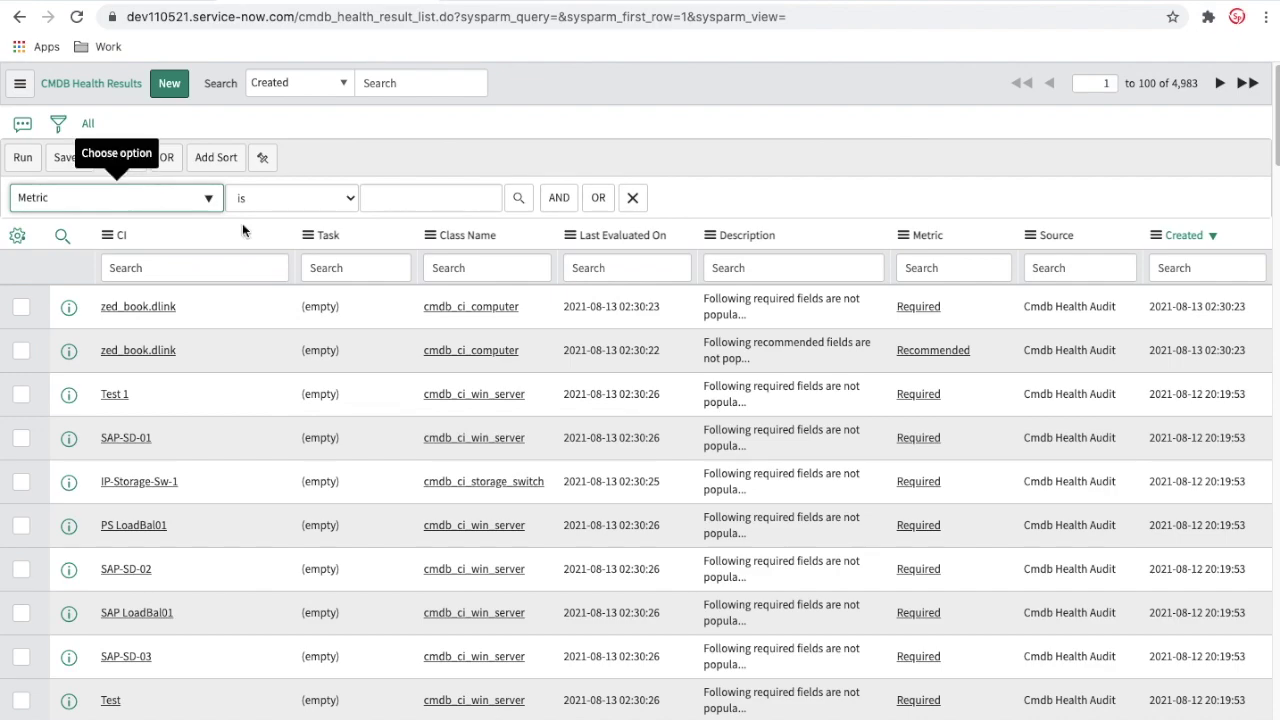
pyautogui.click(476, 198)
pyautogui.write('req')
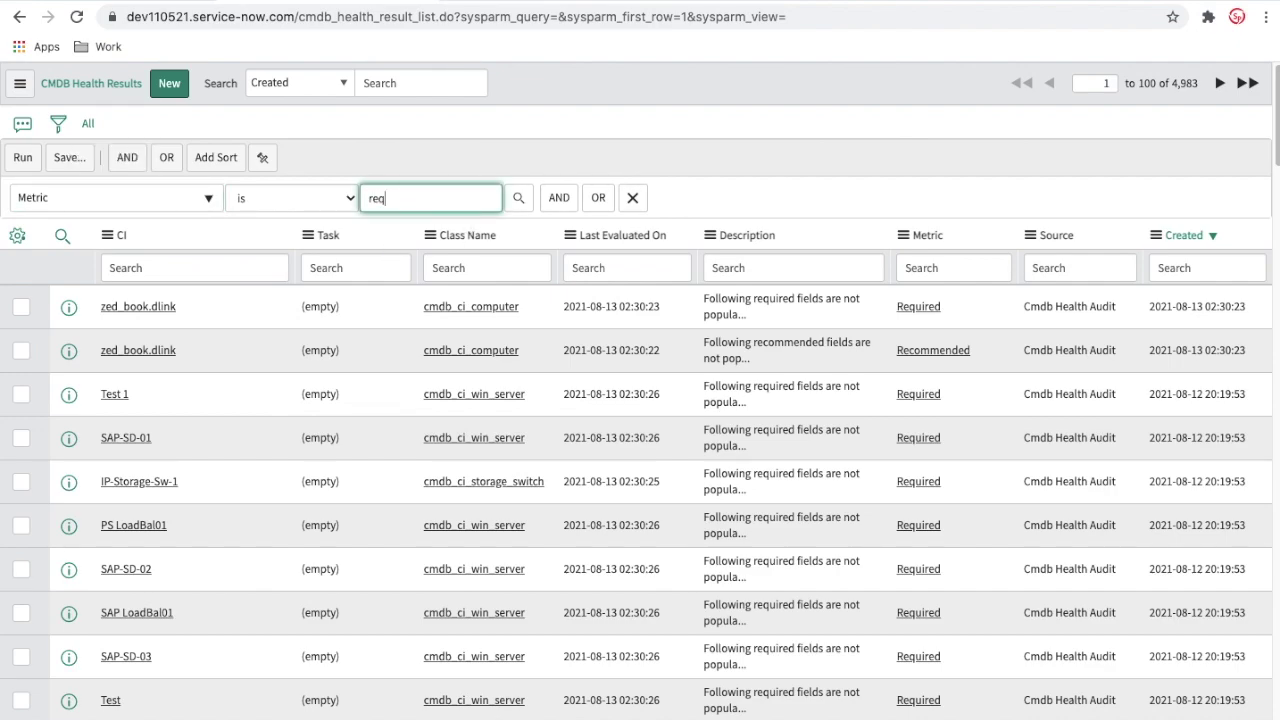
pyautogui.click(428, 222)
pyautogui.click(597, 197)
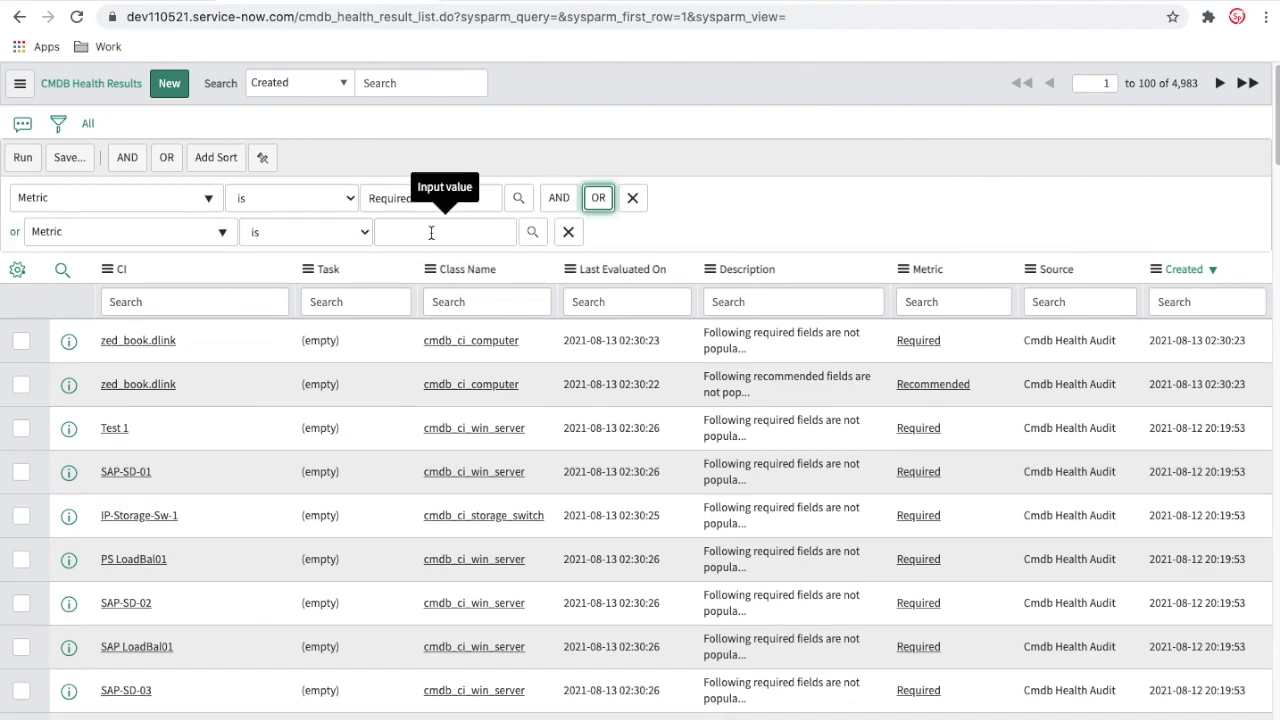
pyautogui.click(431, 232)
pyautogui.write('rec')
pyautogui.click(417, 249)
pyautogui.click(22, 157)
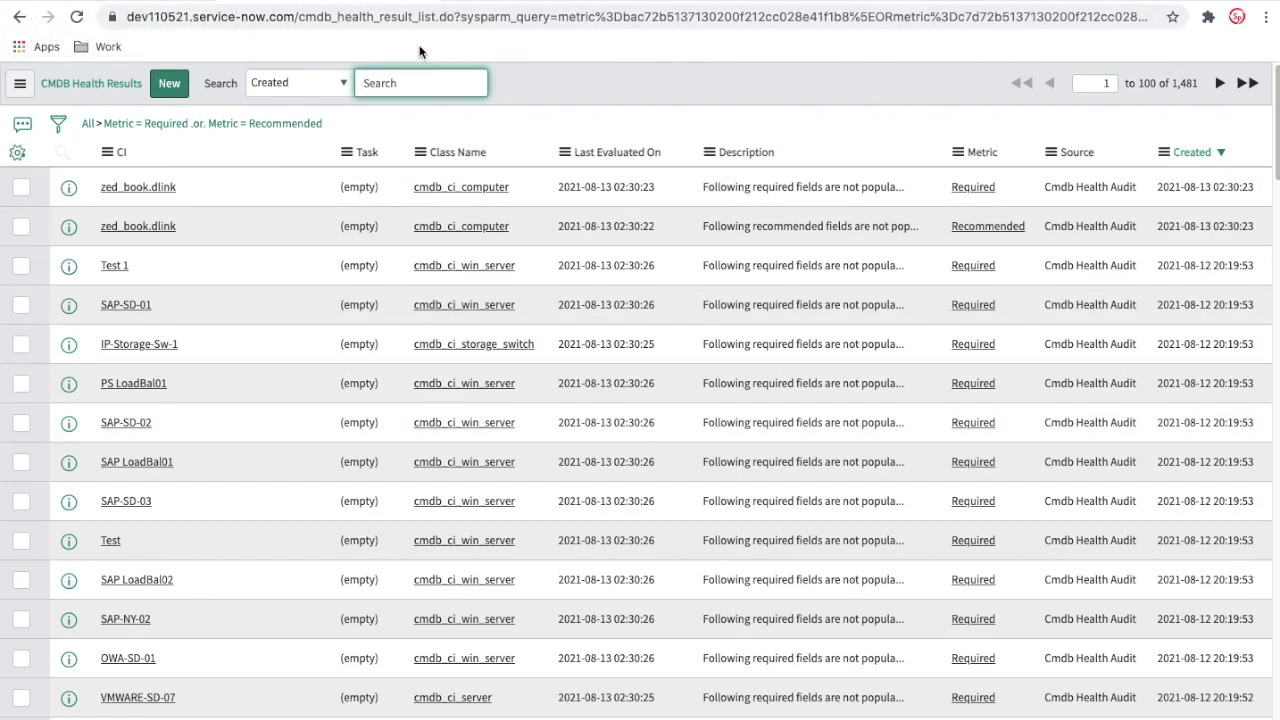
# Step: Open the Computer class's All Windows Computers compliance filter and list its certification templates
pyautogui.click(696, 4)
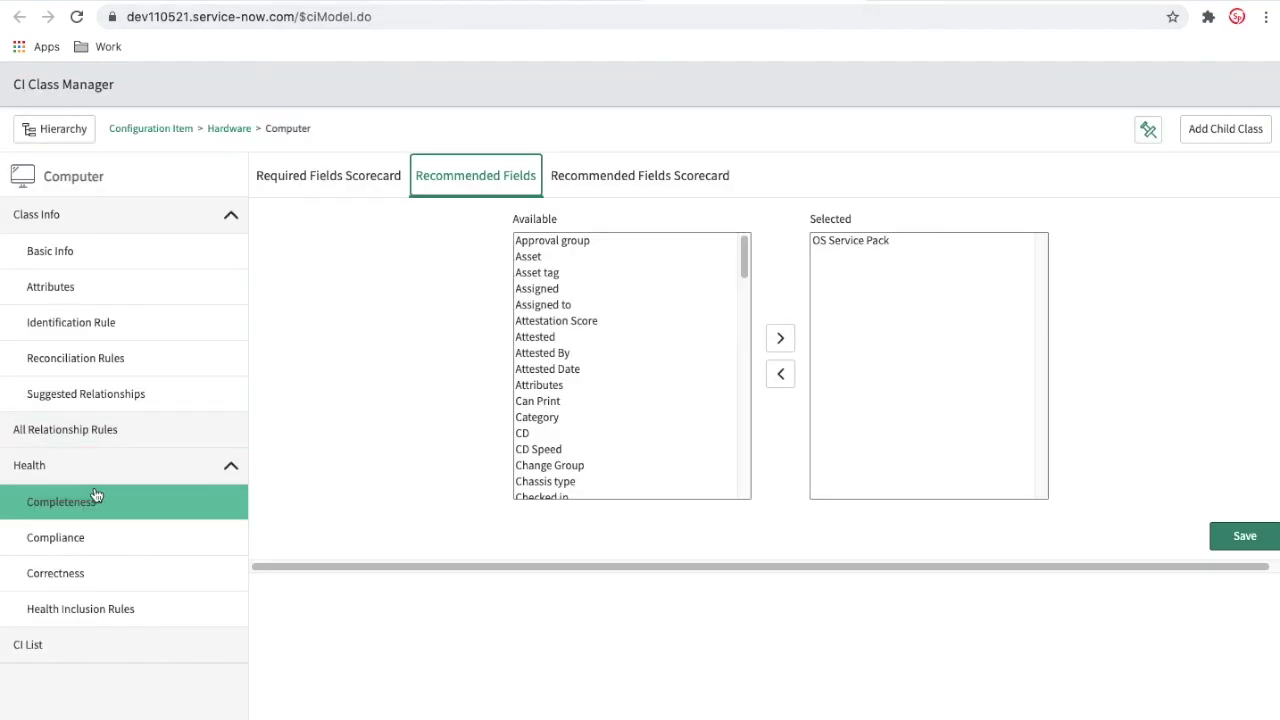
pyautogui.click(76, 542)
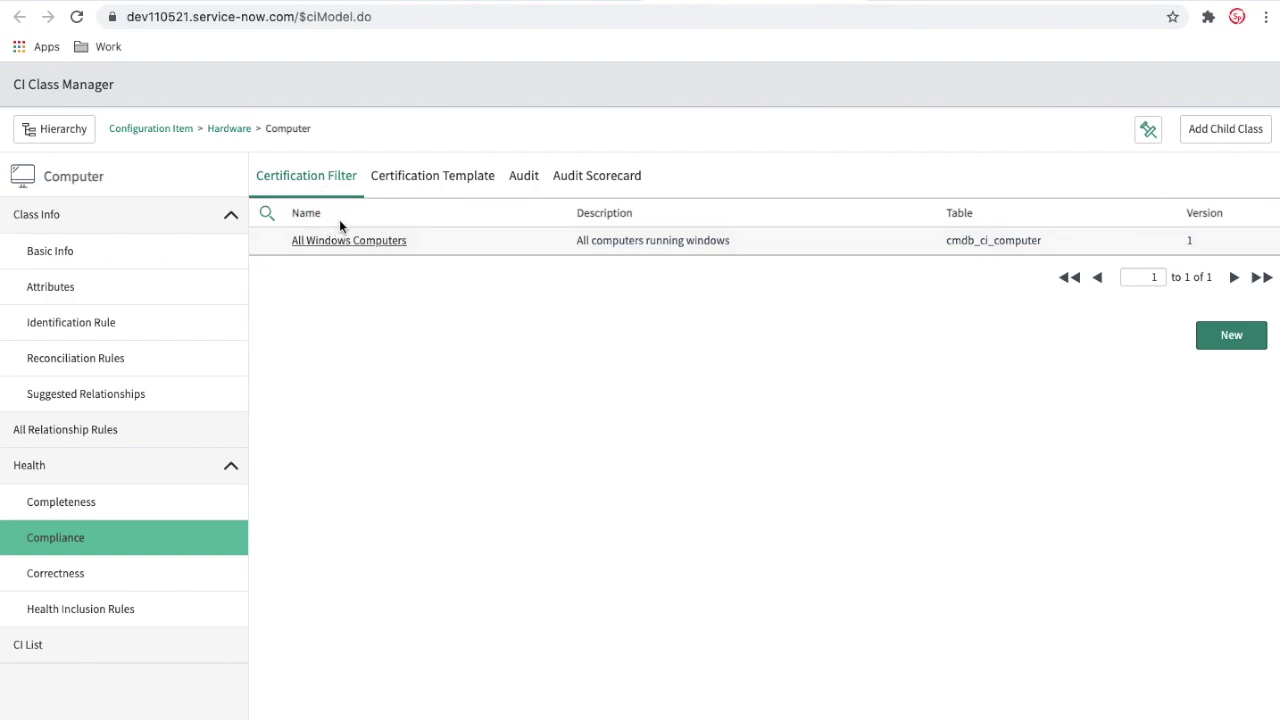
pyautogui.click(316, 246)
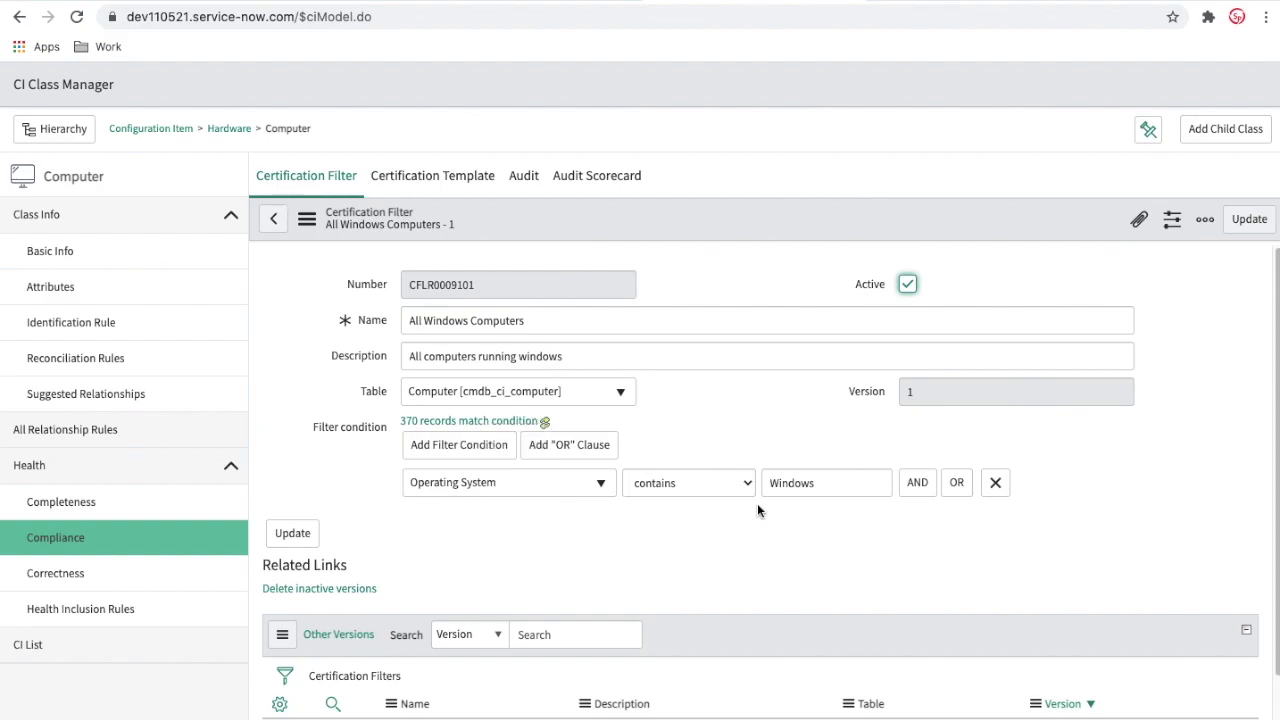
pyautogui.click(456, 188)
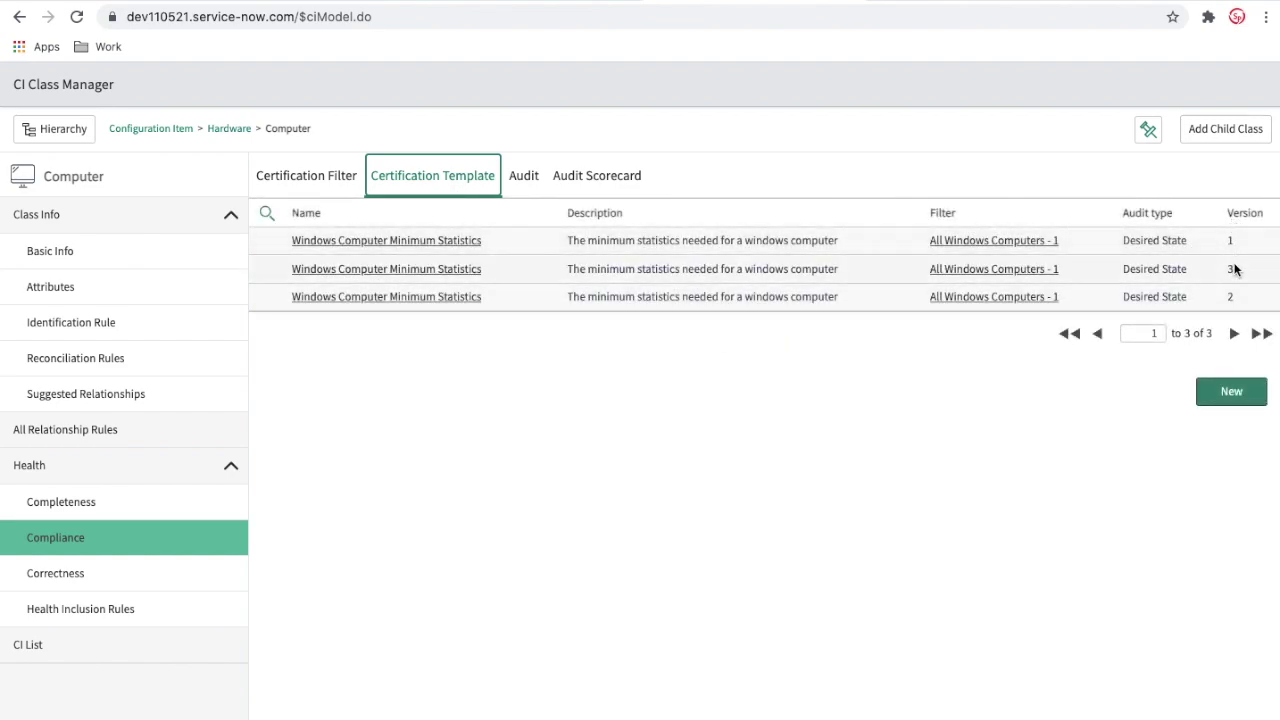
# Step: Open version 3 of Windows Computer Minimum Statistics and review its RAM > 1000 and CPU ≥ 1 conditions
pyautogui.click(435, 272)
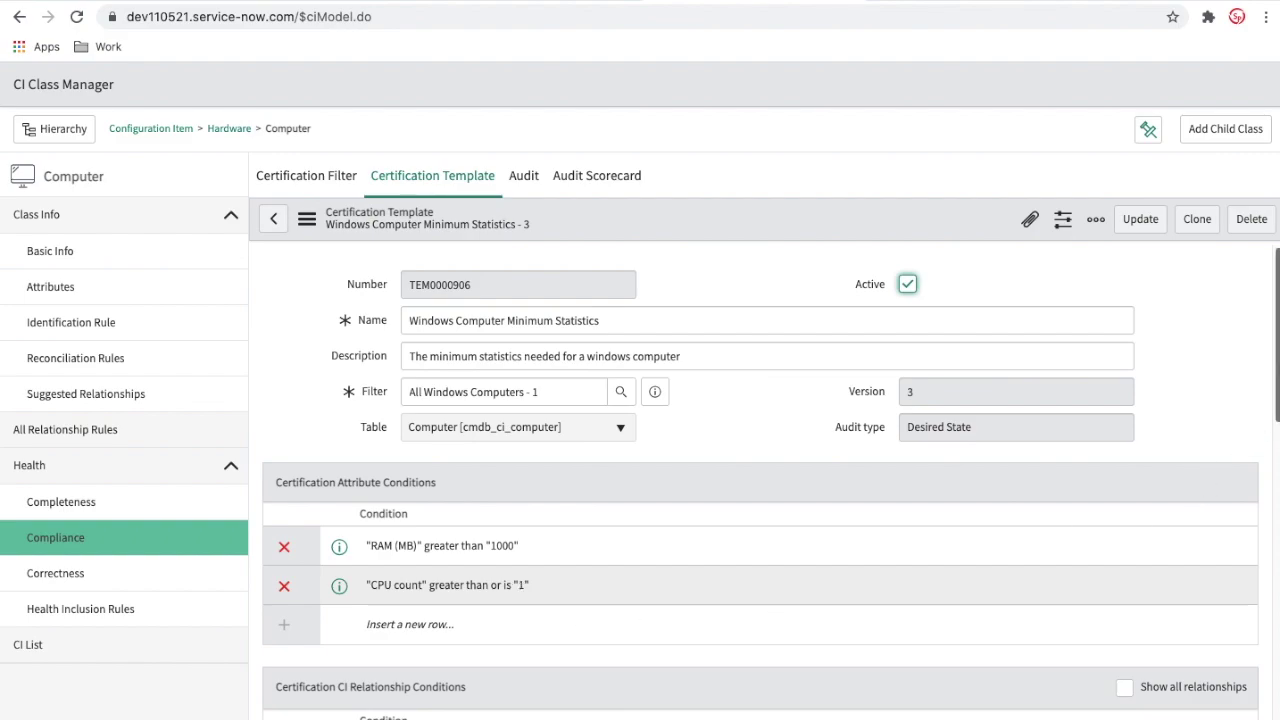
pyautogui.scroll(-5, 462, 484)
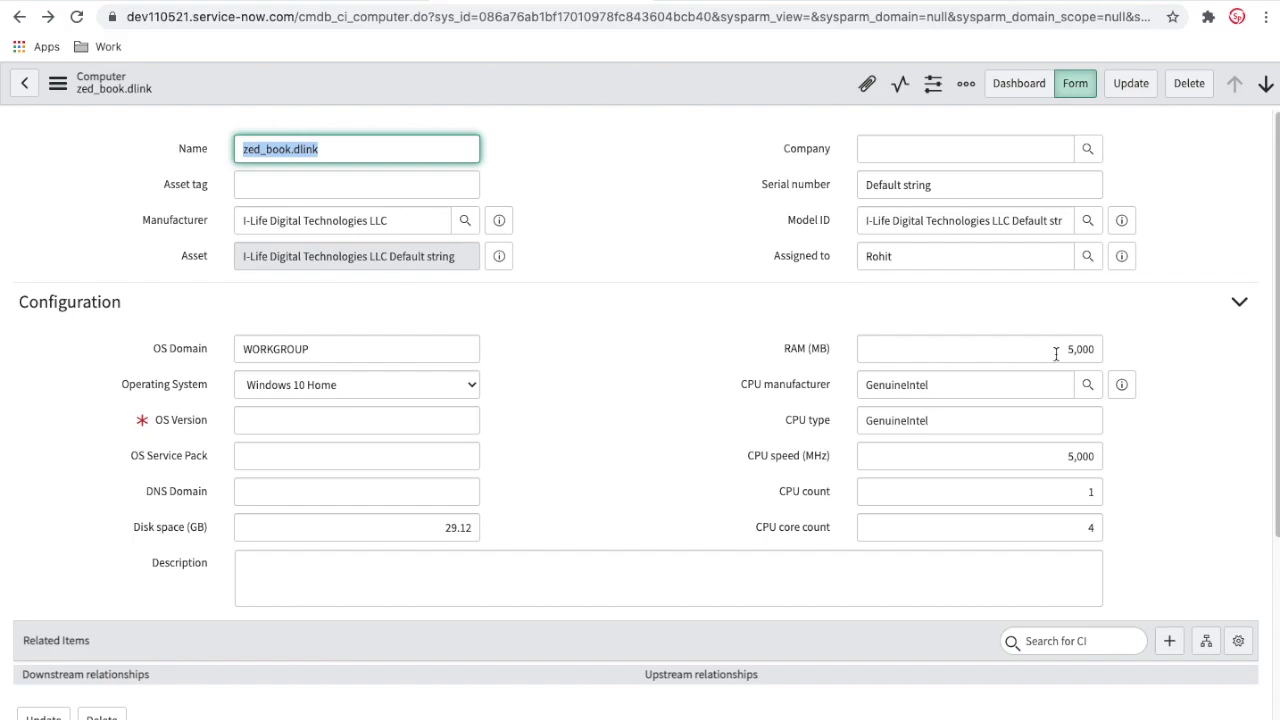
# Step: Lower zed_book.dlink's RAM (MB) to 500 and save the record
pyautogui.click(1040, 495)
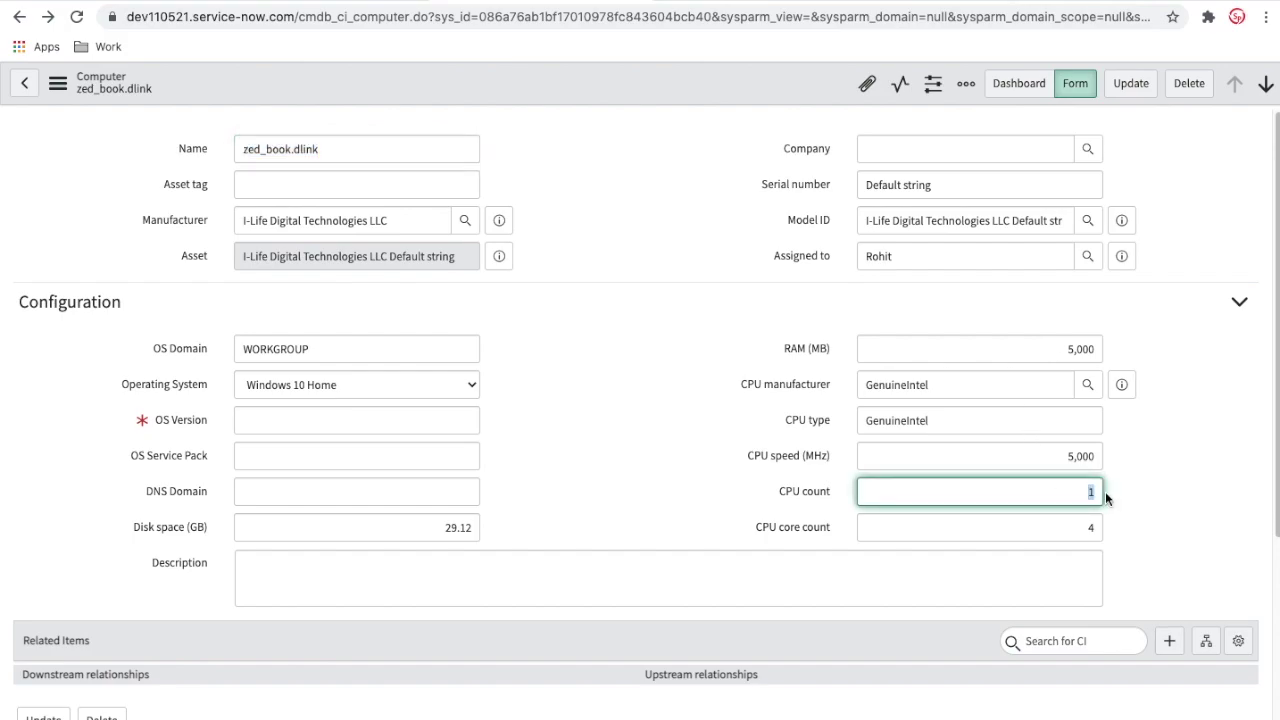
pyautogui.click(357, 1)
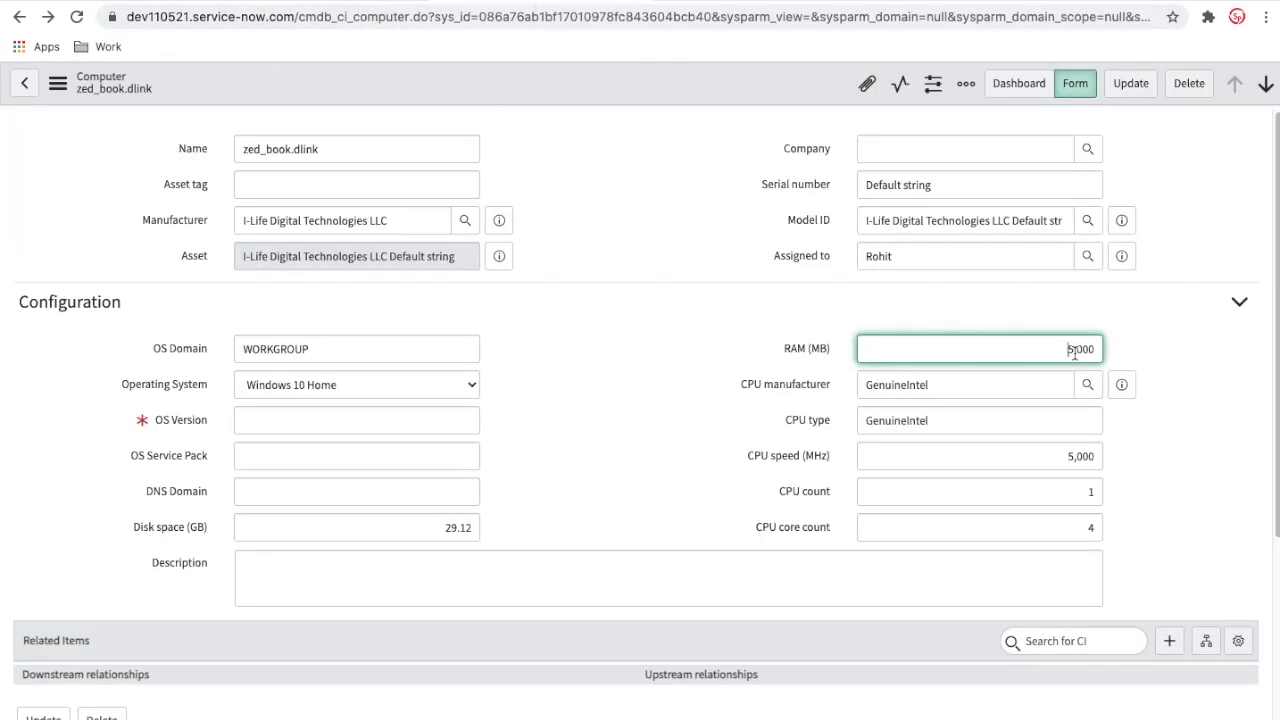
pyautogui.press('BackSpace')
pyautogui.press('BackSpace')
pyautogui.write('0')
pyautogui.rightClick(612, 82)
pyautogui.click(630, 88)
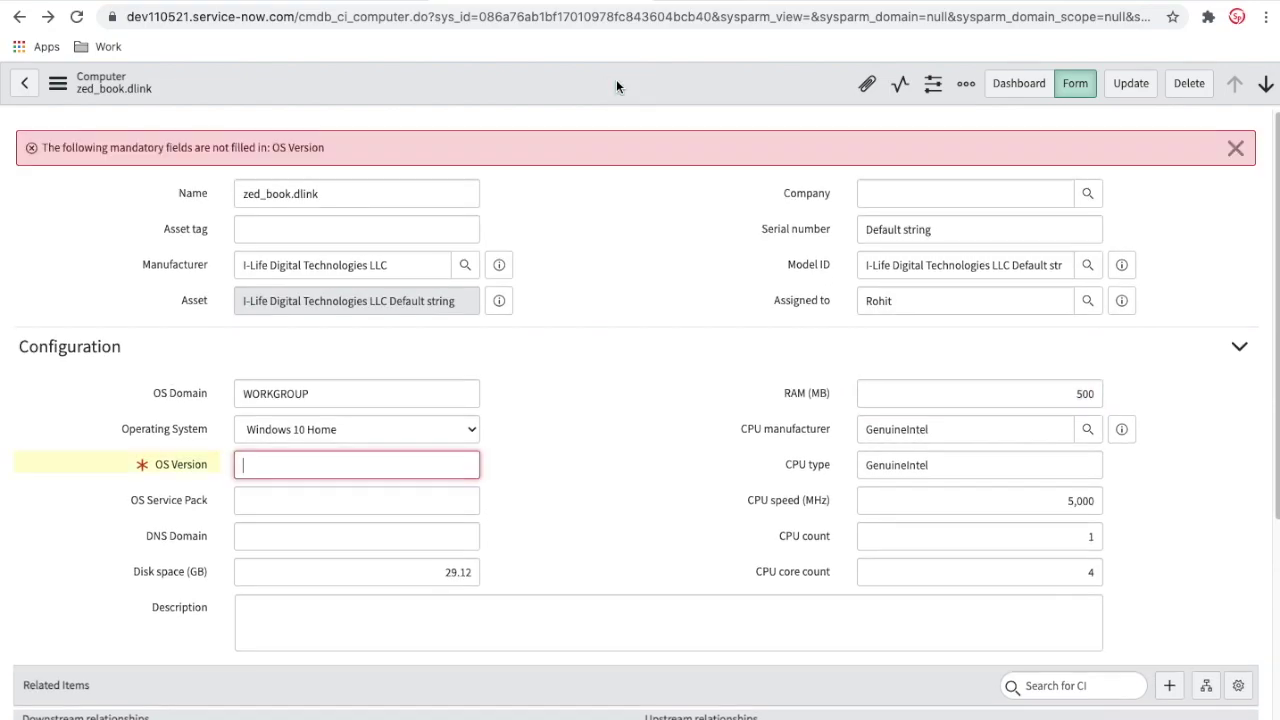
# Step: Fill in the mandatory OS Version as 1 and save the record again
pyautogui.write('a')
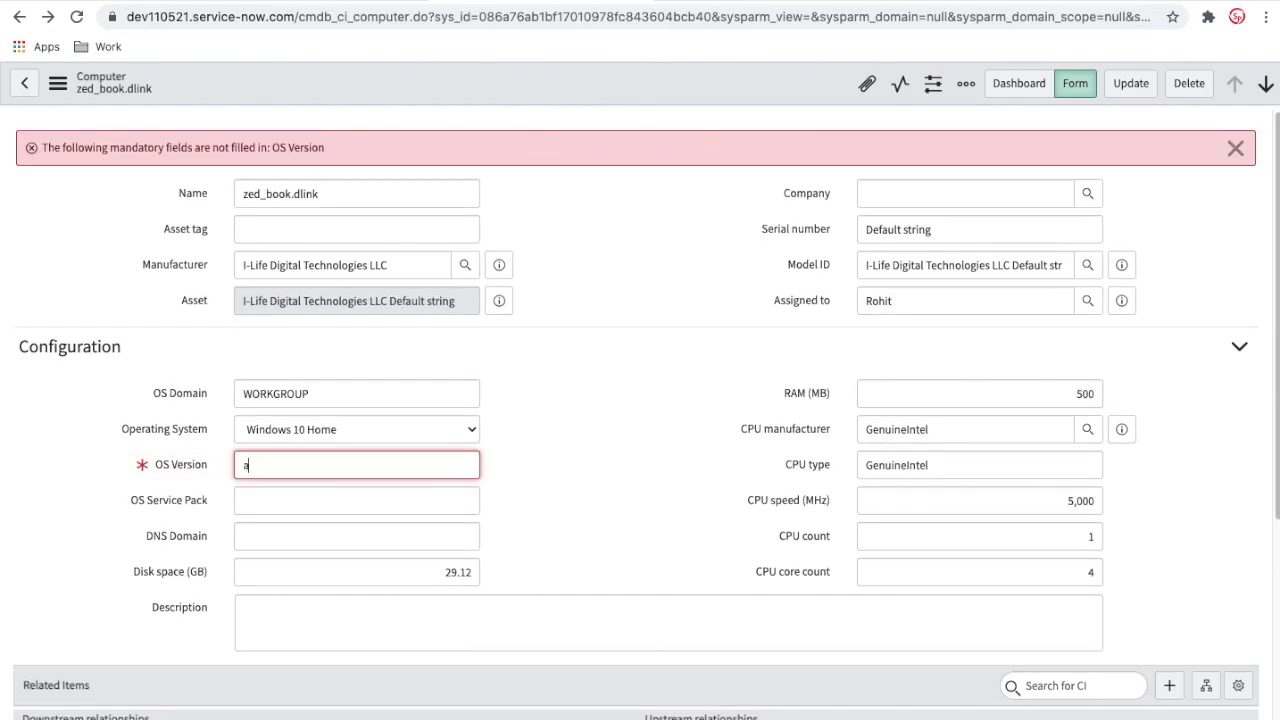
pyautogui.write('1')
pyautogui.rightClick(547, 88)
pyautogui.click(556, 96)
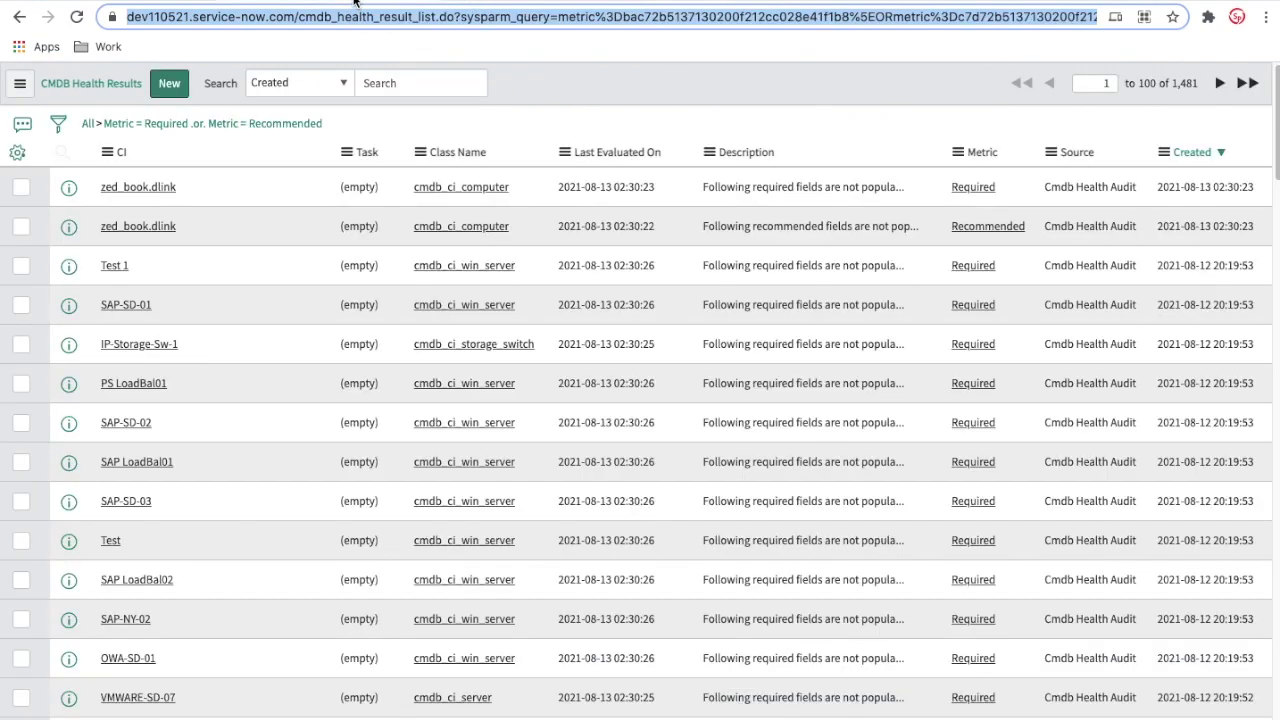
# Step: Filter the CMDB Health Results to show only zed_book.dlink's findings
pyautogui.click(88, 123)
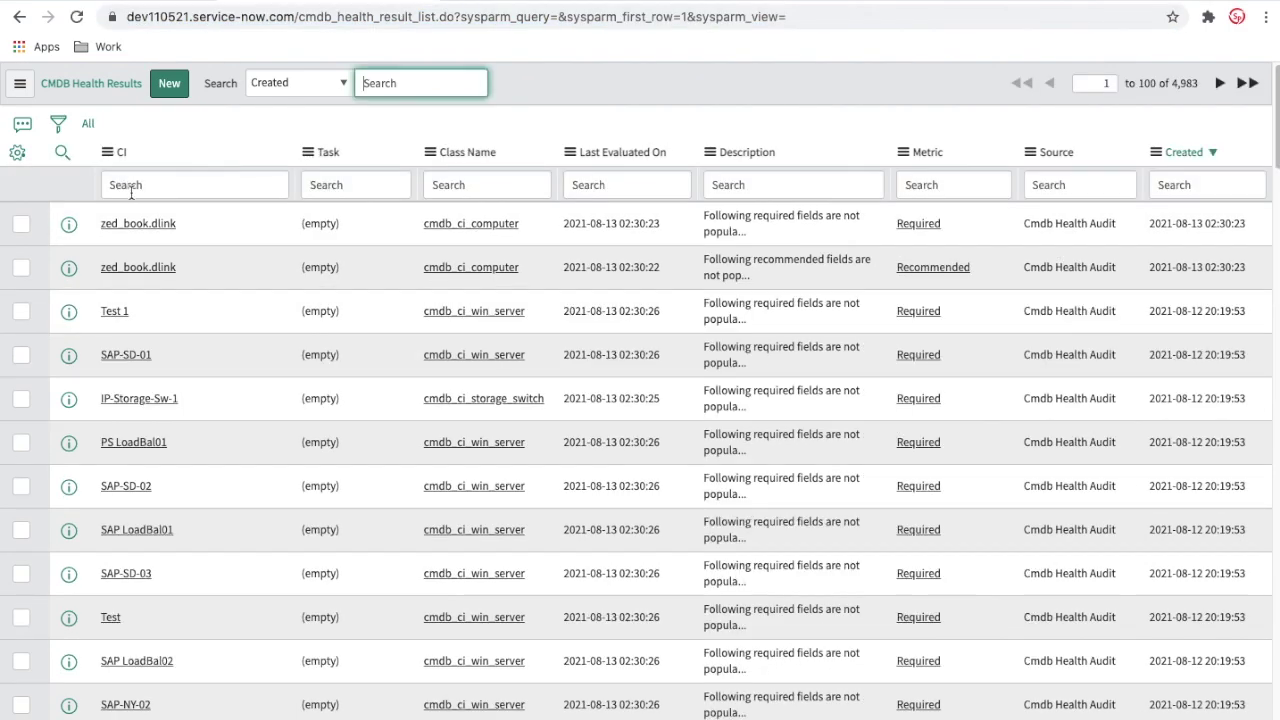
pyautogui.rightClick(132, 223)
pyautogui.click(173, 235)
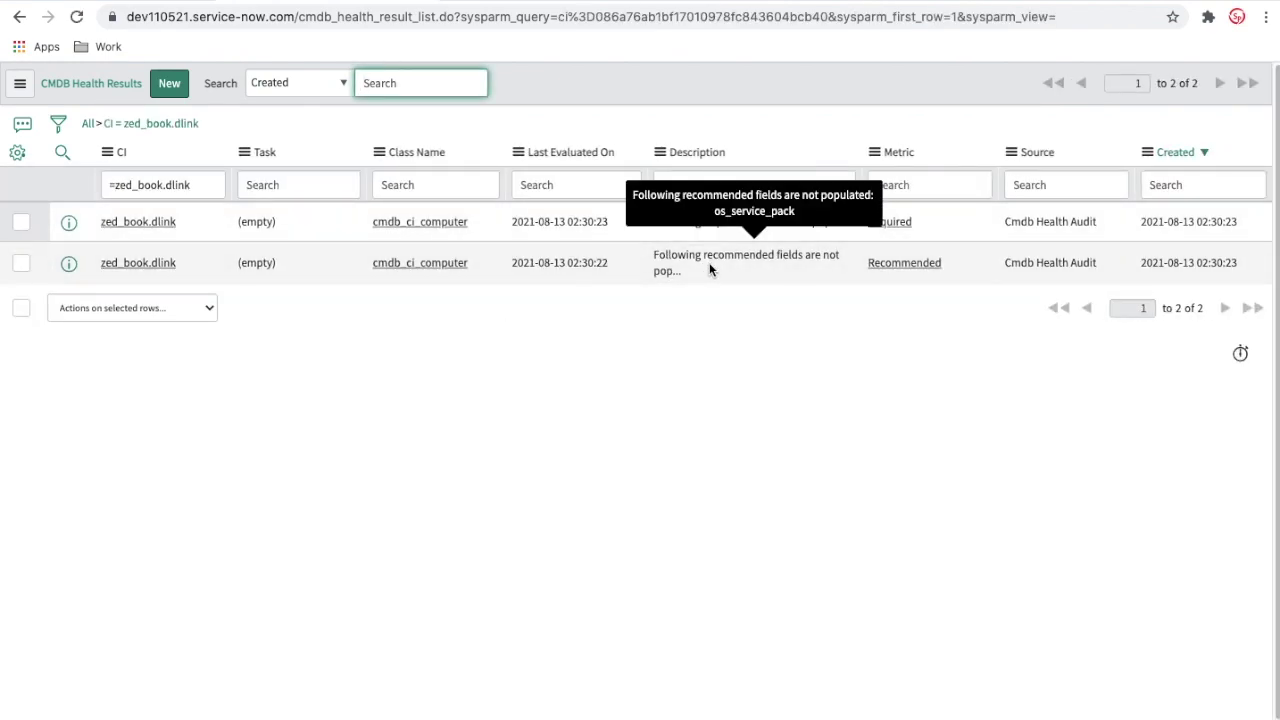
# Step: Run the Compliance Score Calculation dashboard job immediately
pyautogui.click(98, 2)
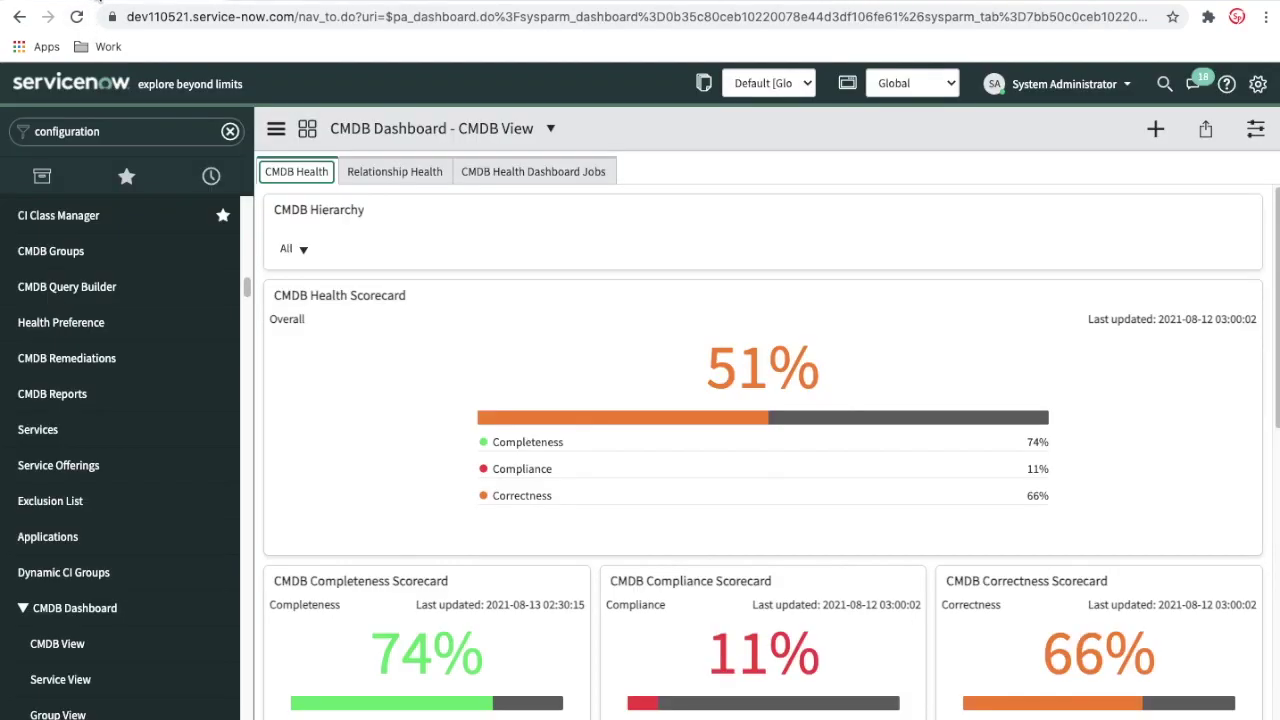
pyautogui.click(523, 175)
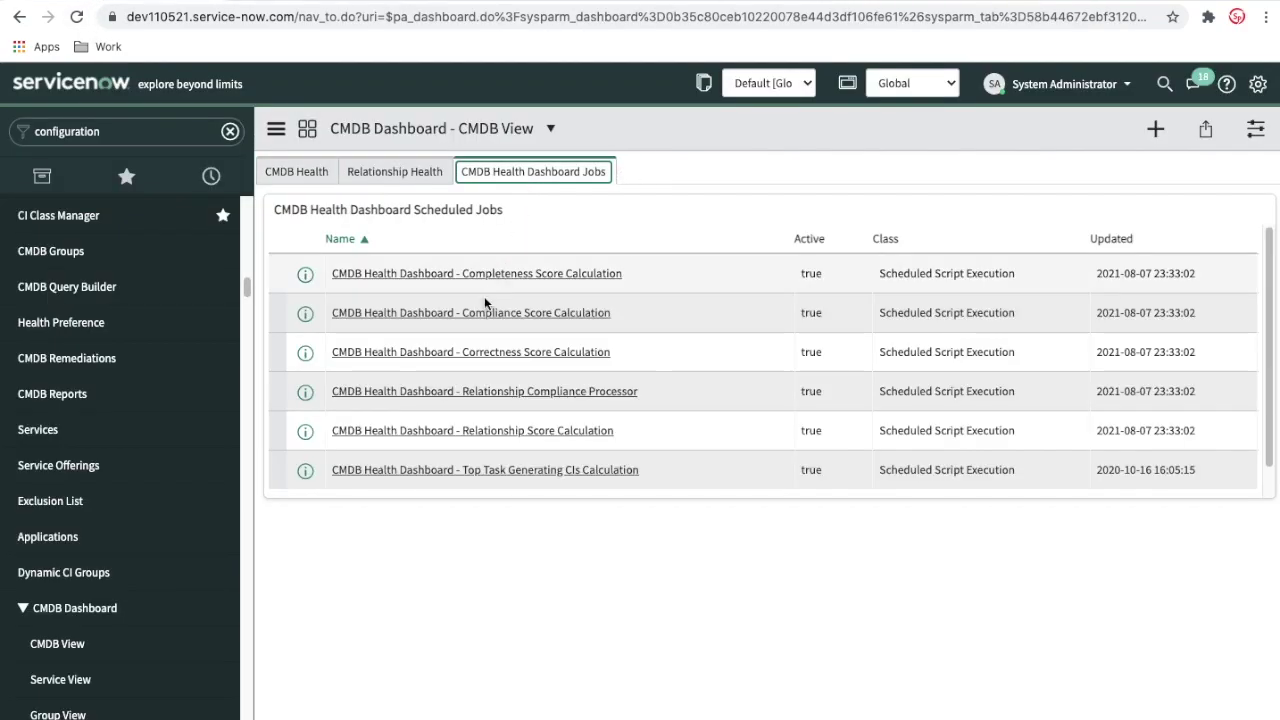
pyautogui.click(478, 313)
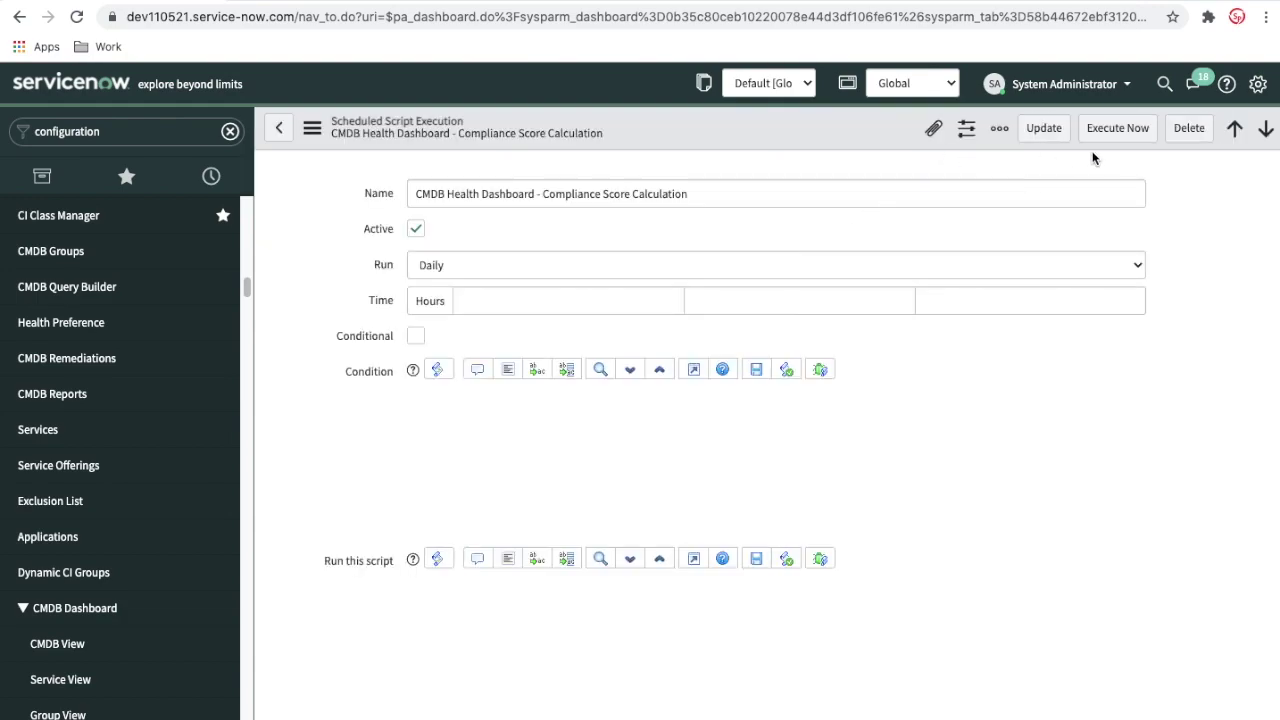
pyautogui.click(1115, 134)
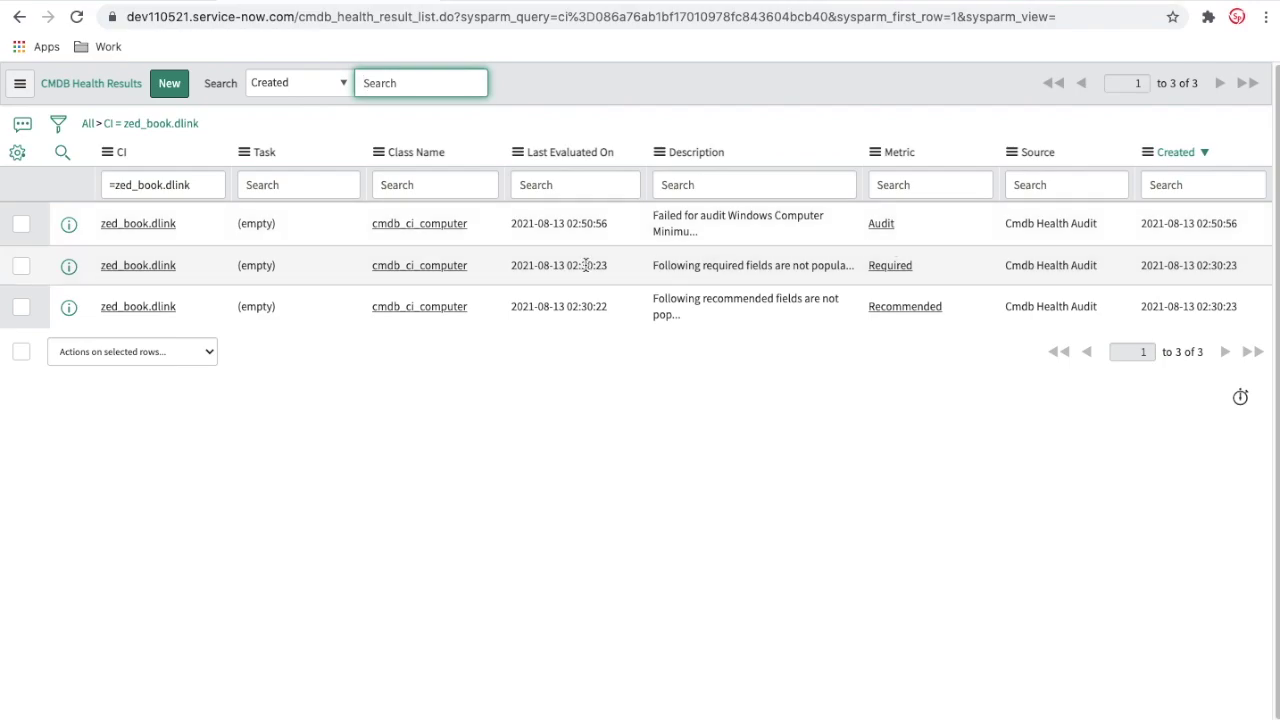
# Step: Preview the zed_book.dlink Audit result and open its full record
pyautogui.click(69, 228)
pyautogui.click(489, 289)
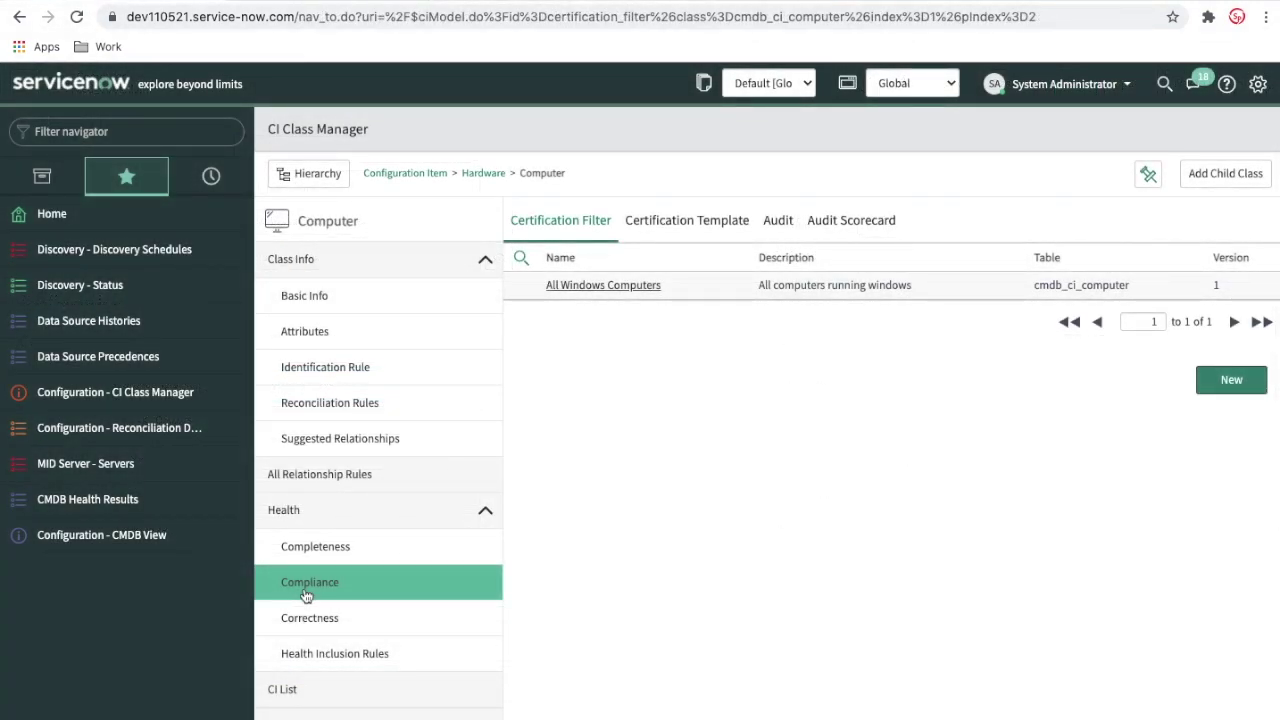
# Step: Show the Computer class's correctness rules and its Orphan Rule list
pyautogui.click(325, 618)
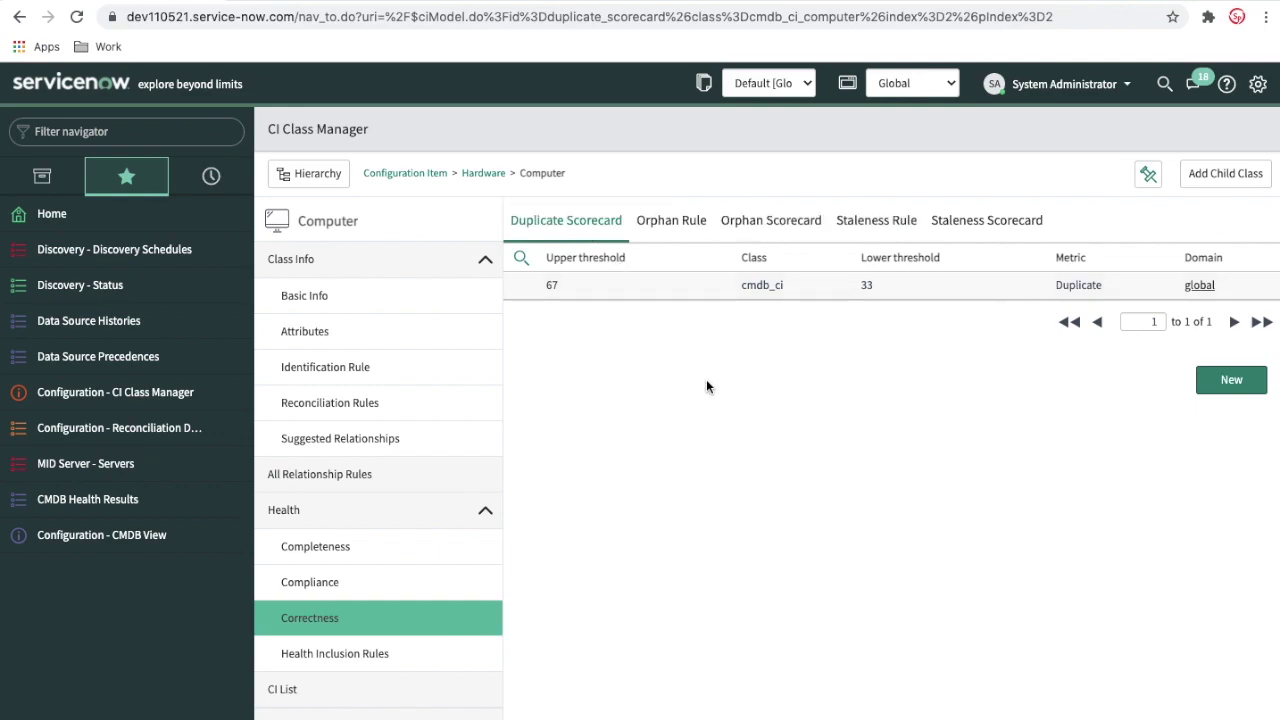
pyautogui.click(664, 229)
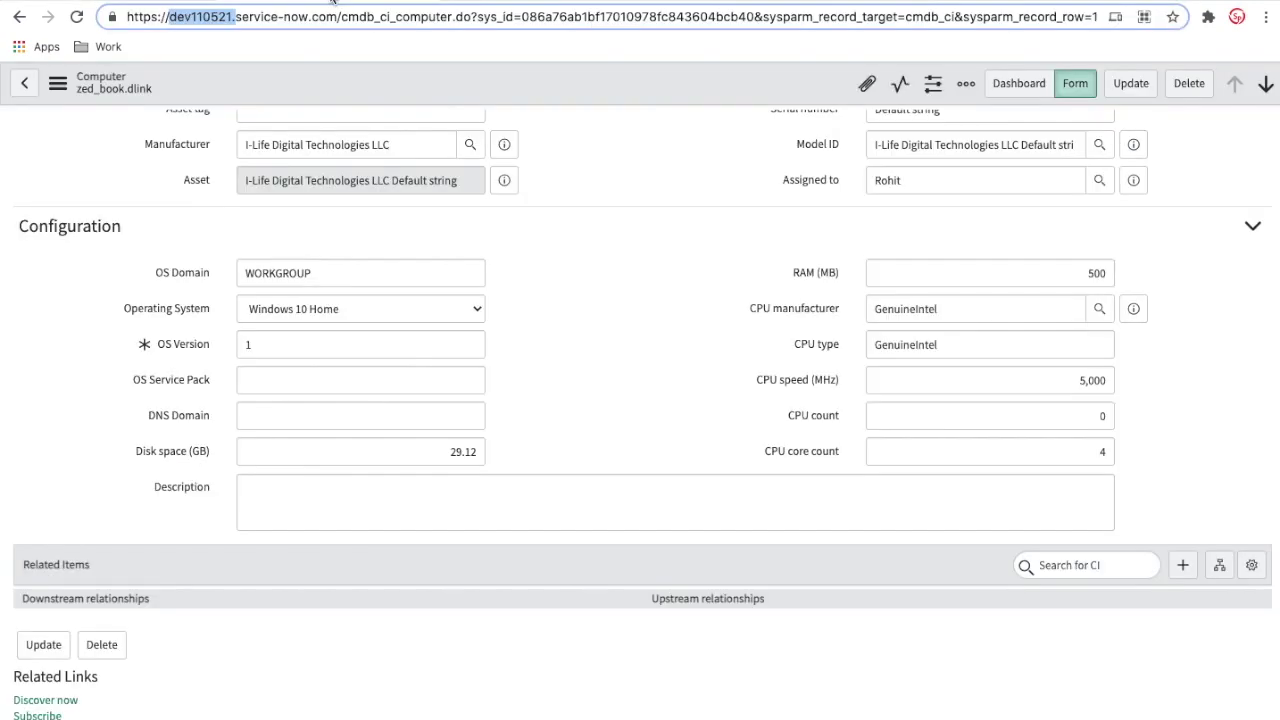
# Step: Set zed_book.dlink's Operational status to Non-Operational and save the record
pyautogui.scroll(3, 314, 334)
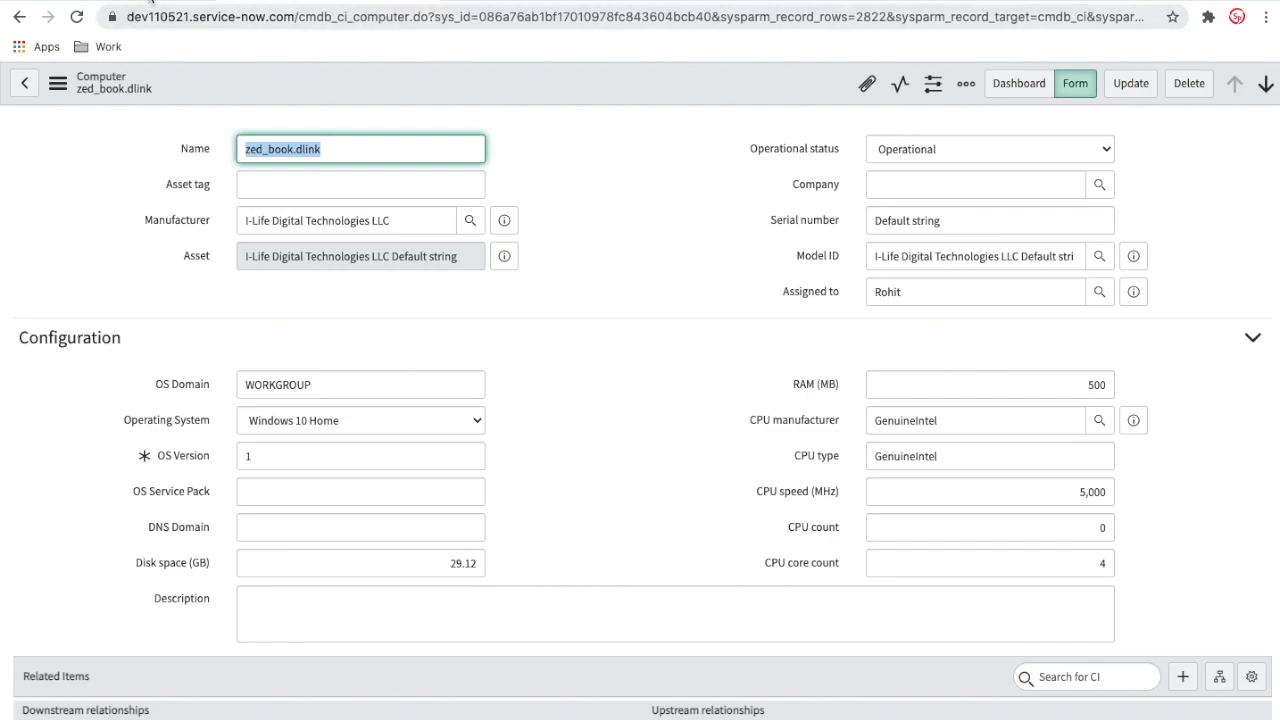
pyautogui.click(150, 2)
pyautogui.click(301, 4)
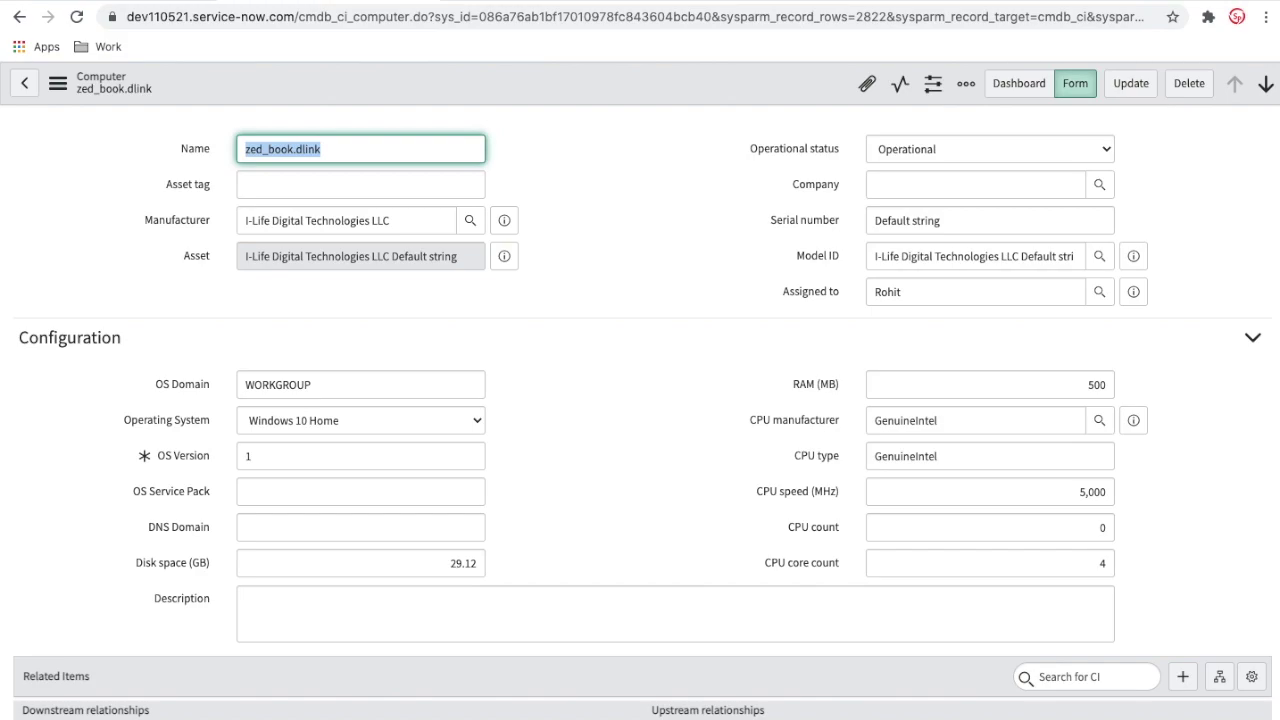
pyautogui.click(920, 148)
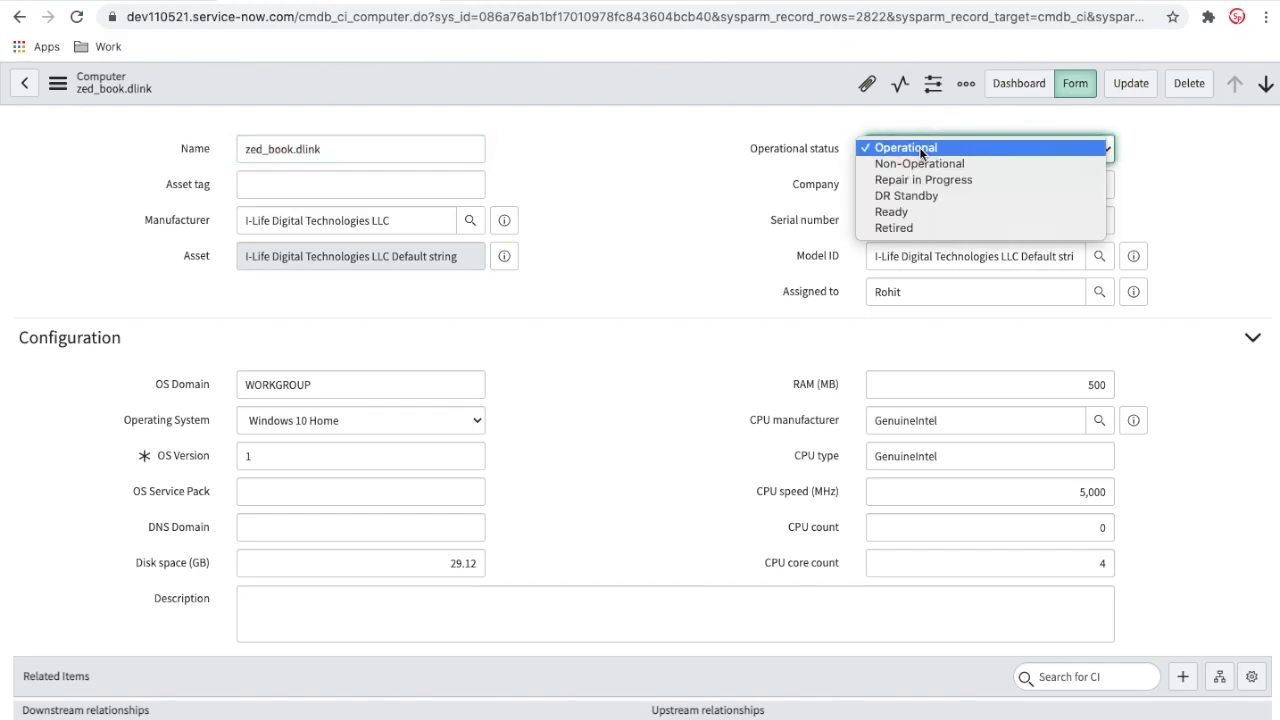
pyautogui.click(912, 164)
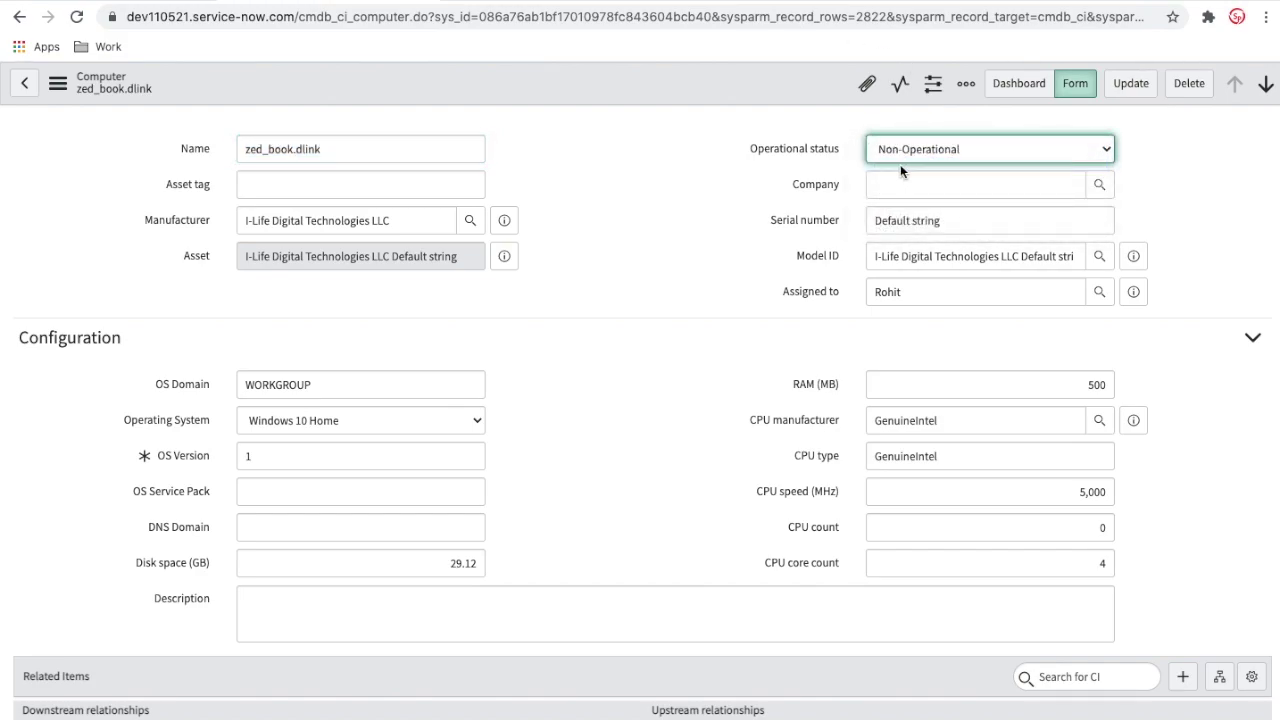
pyautogui.rightClick(712, 92)
pyautogui.click(731, 107)
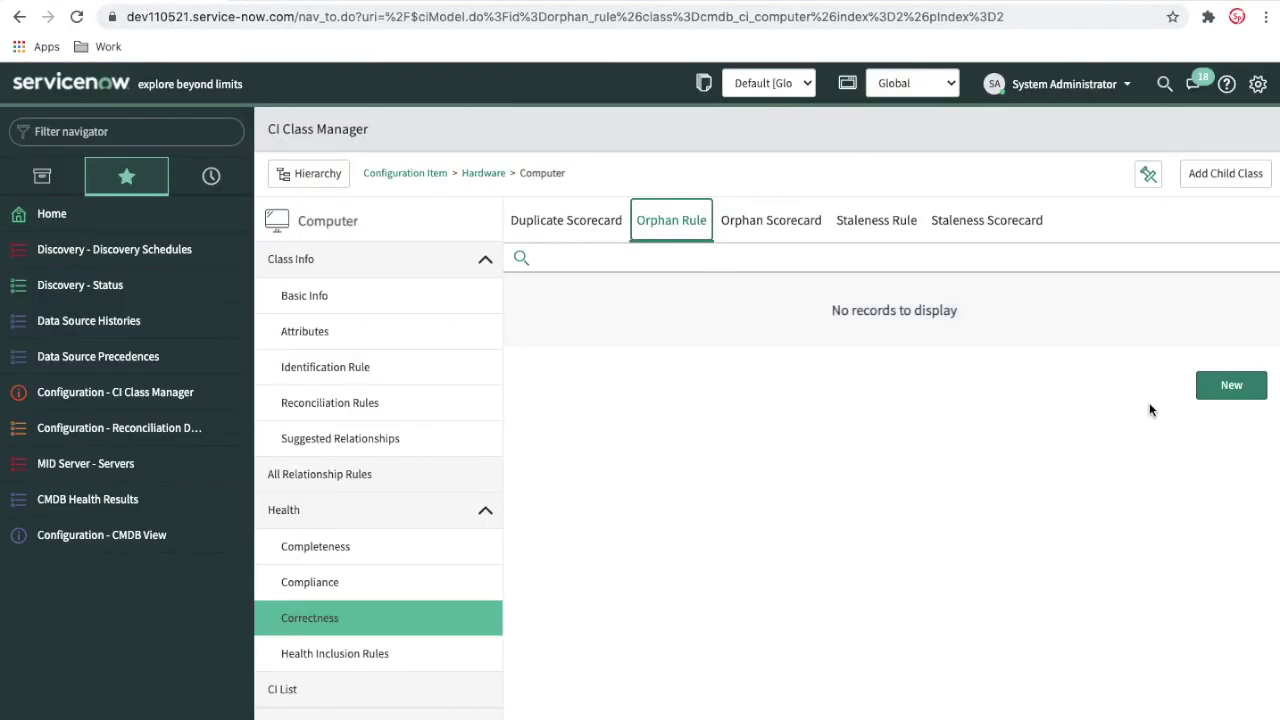
# Step: Start a new Computer orphan rule conditioned on Operational status is Operational
pyautogui.click(1232, 387)
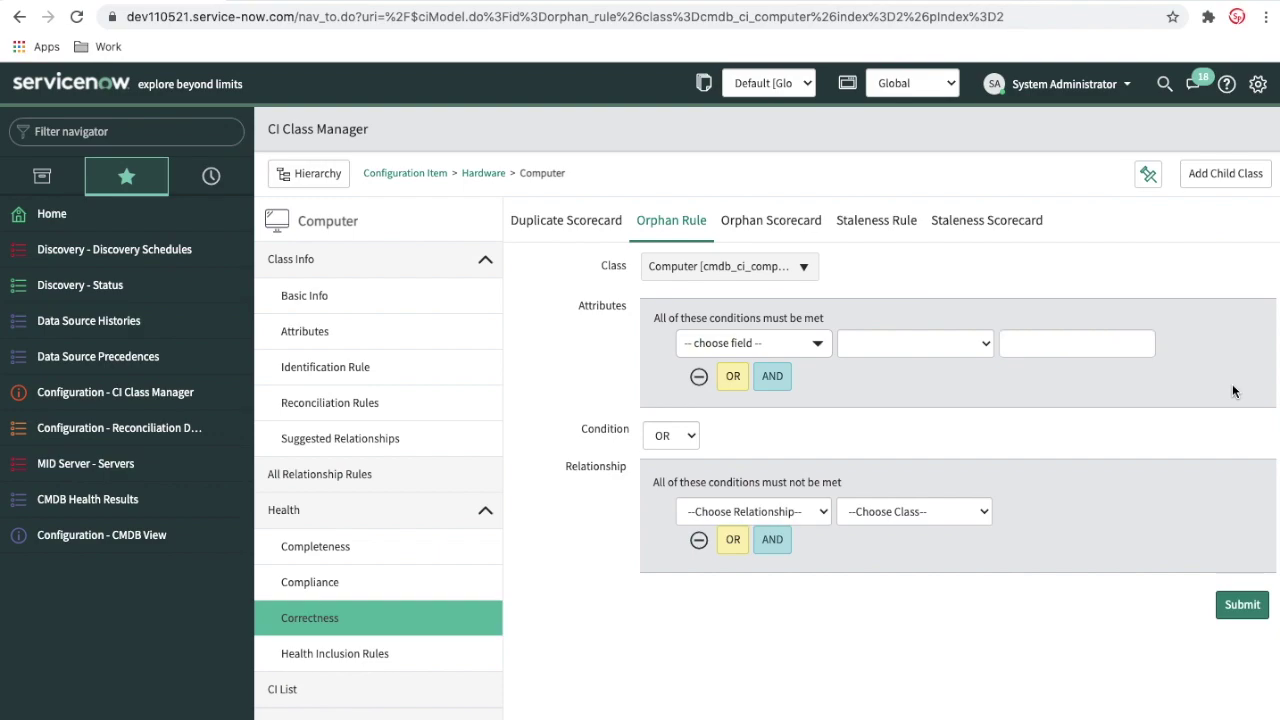
pyautogui.click(818, 345)
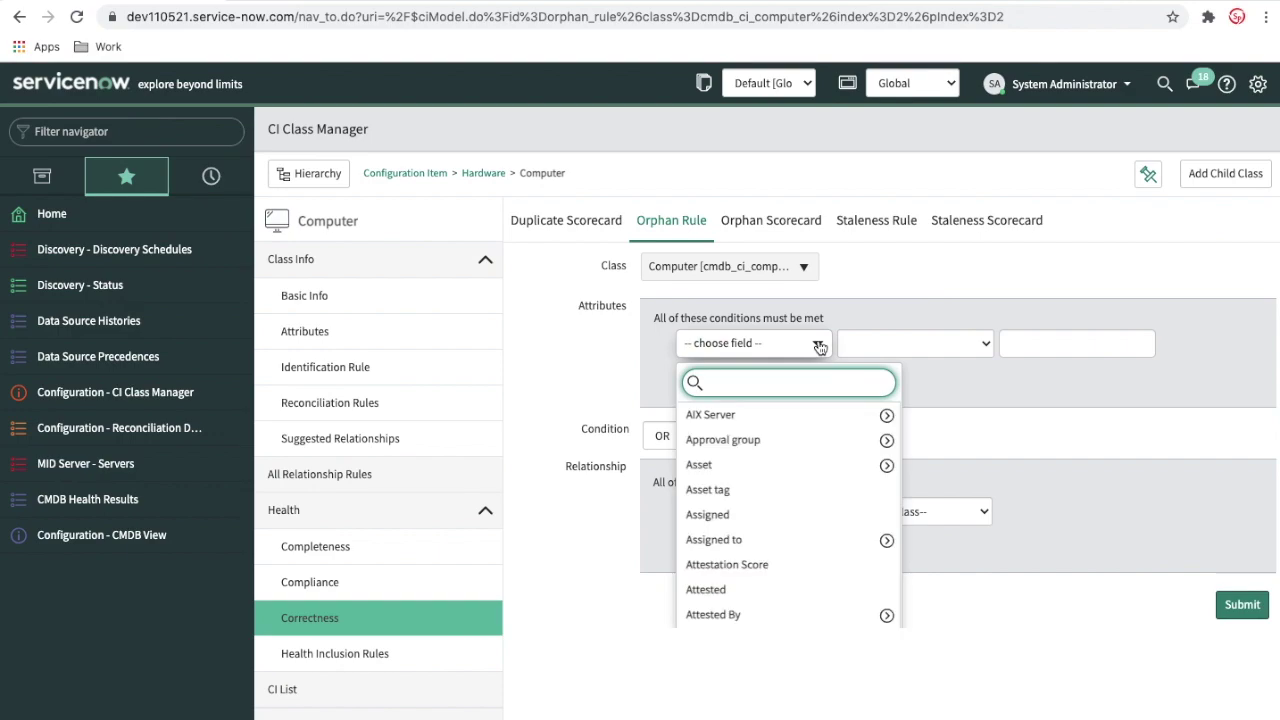
pyautogui.write('ope')
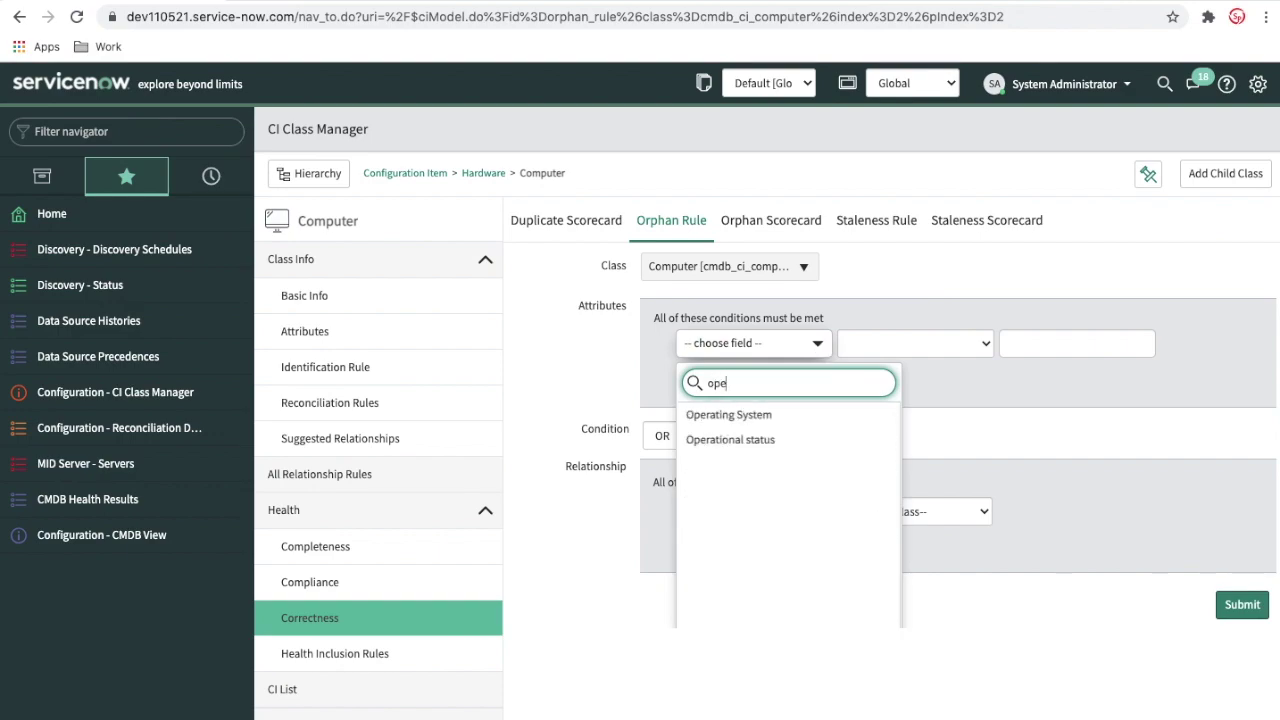
pyautogui.click(775, 440)
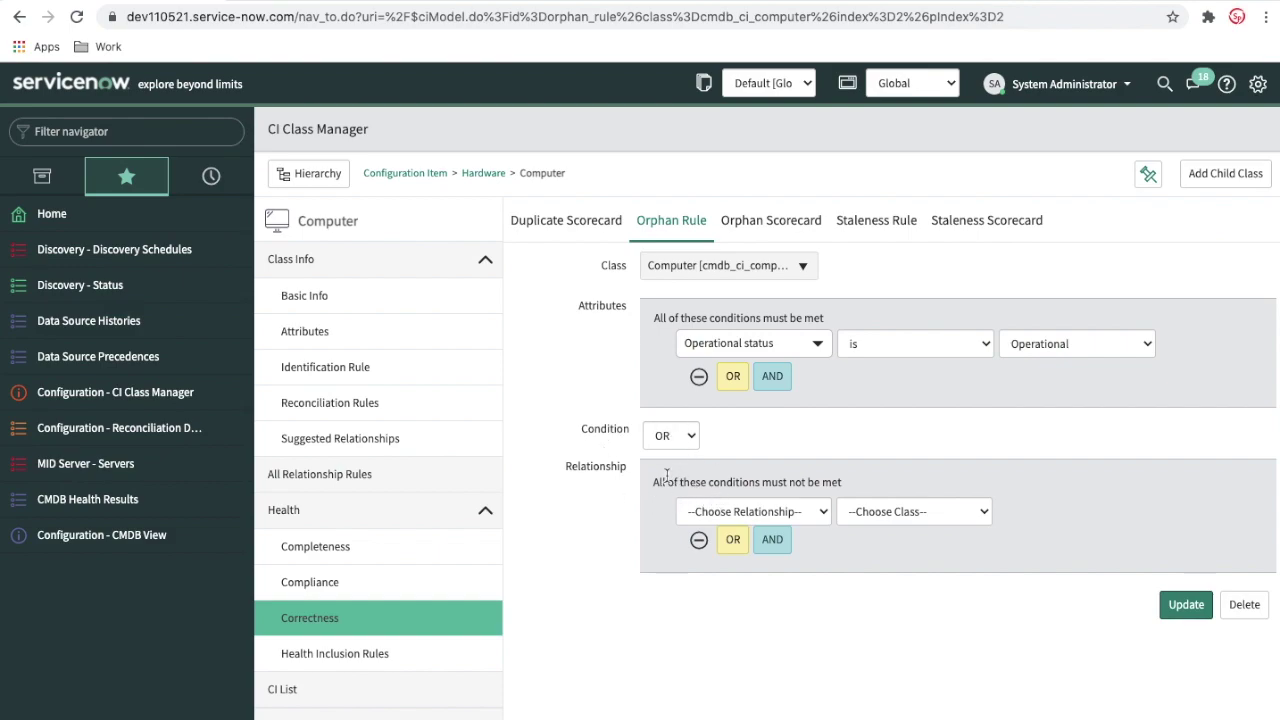
# Step: Require -Any Relationship- to -Any Class-, update the rule, and view the orphan scorecard
pyautogui.click(745, 516)
pyautogui.click(745, 525)
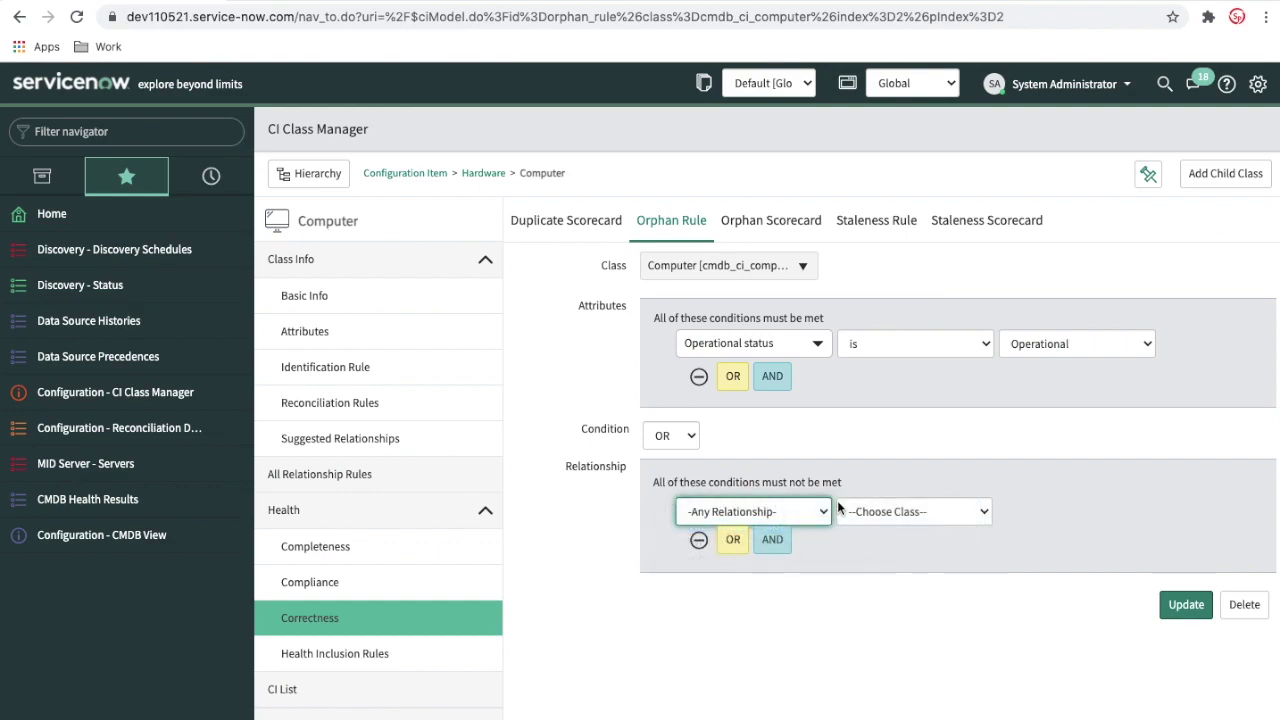
pyautogui.click(881, 511)
pyautogui.click(863, 525)
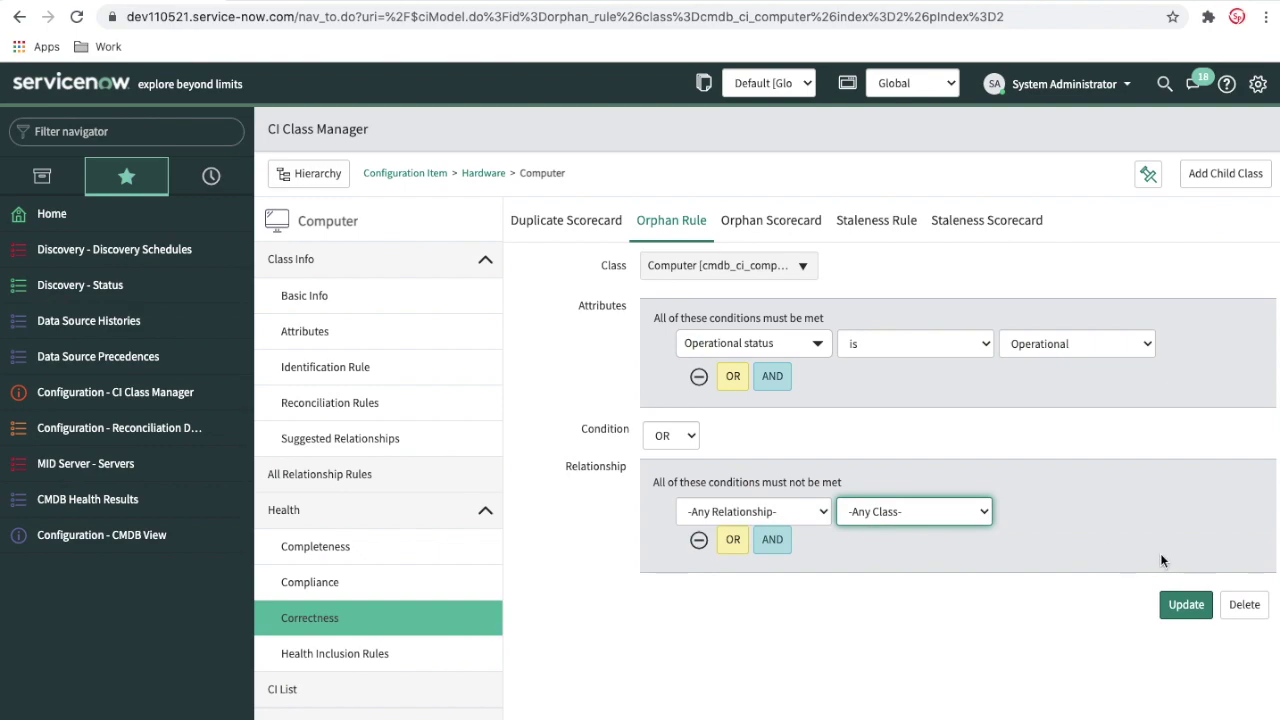
pyautogui.click(1190, 614)
pyautogui.click(797, 233)
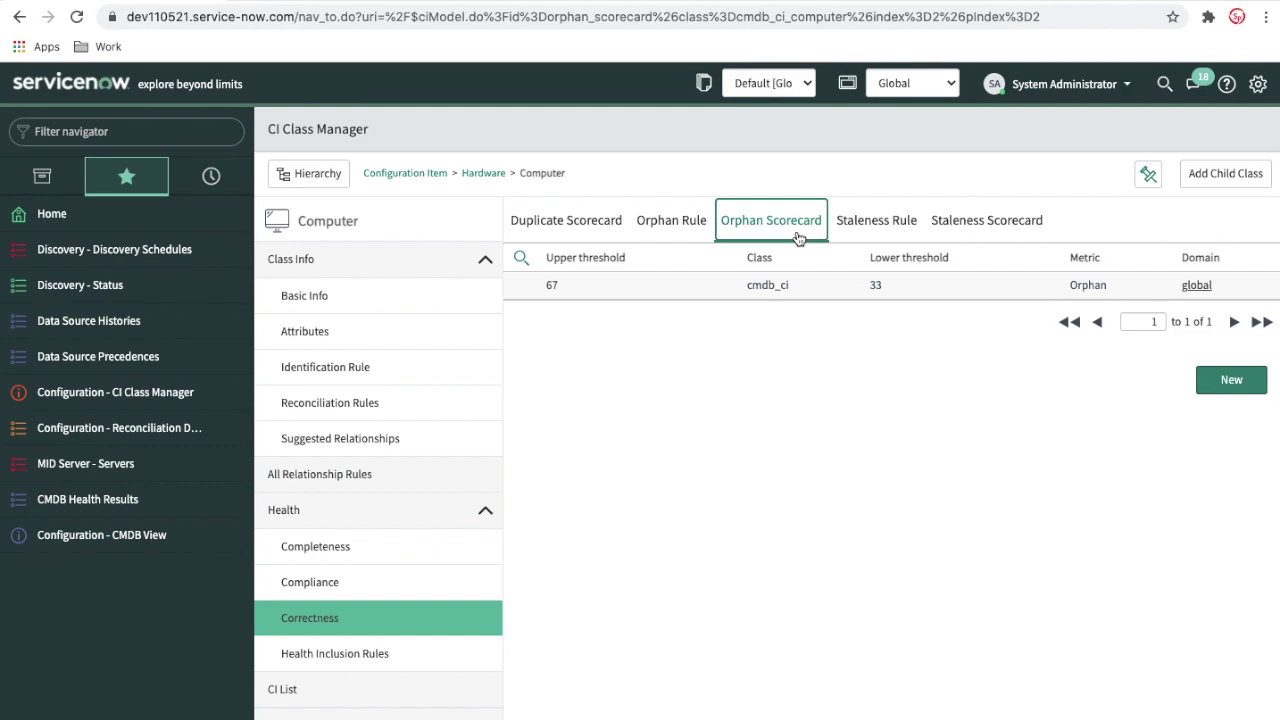
# Step: Review the orphan scorecard thresholds (Best to 33, At Risk to 67, Critical above 67)
pyautogui.click(1233, 381)
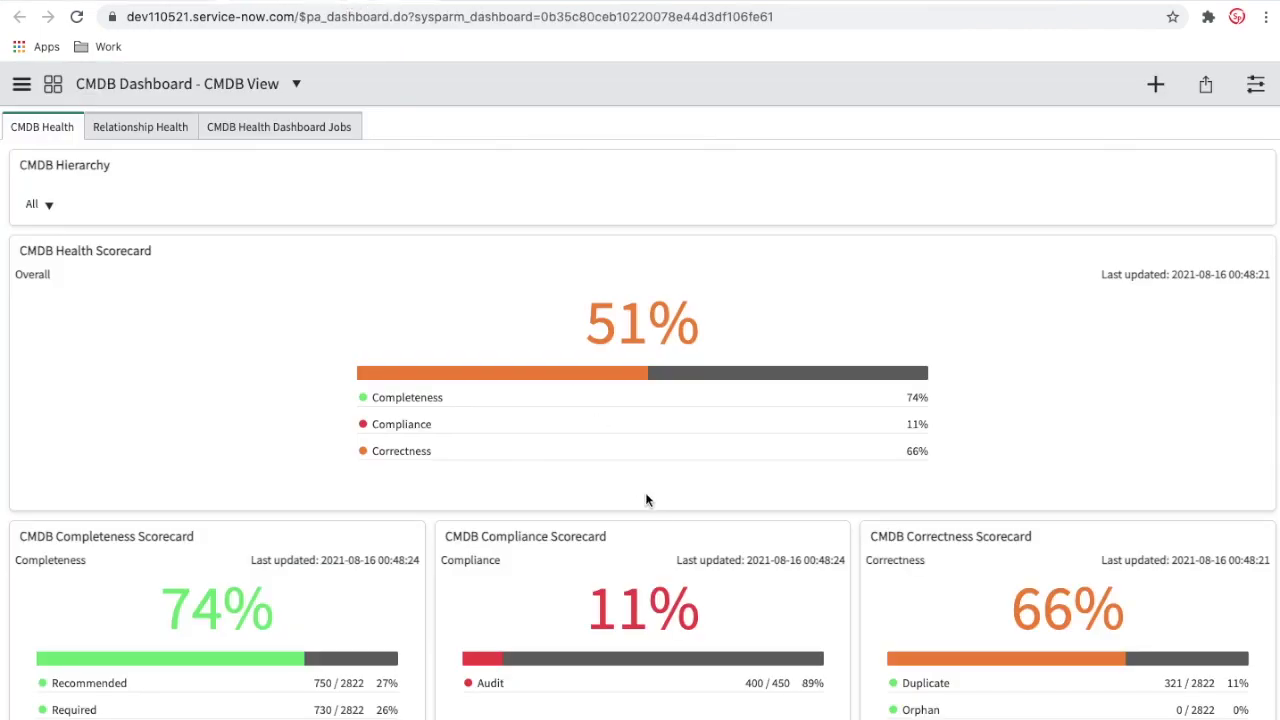
pyautogui.scroll(-1, 650, 505)
pyautogui.scroll(-1, 661, 525)
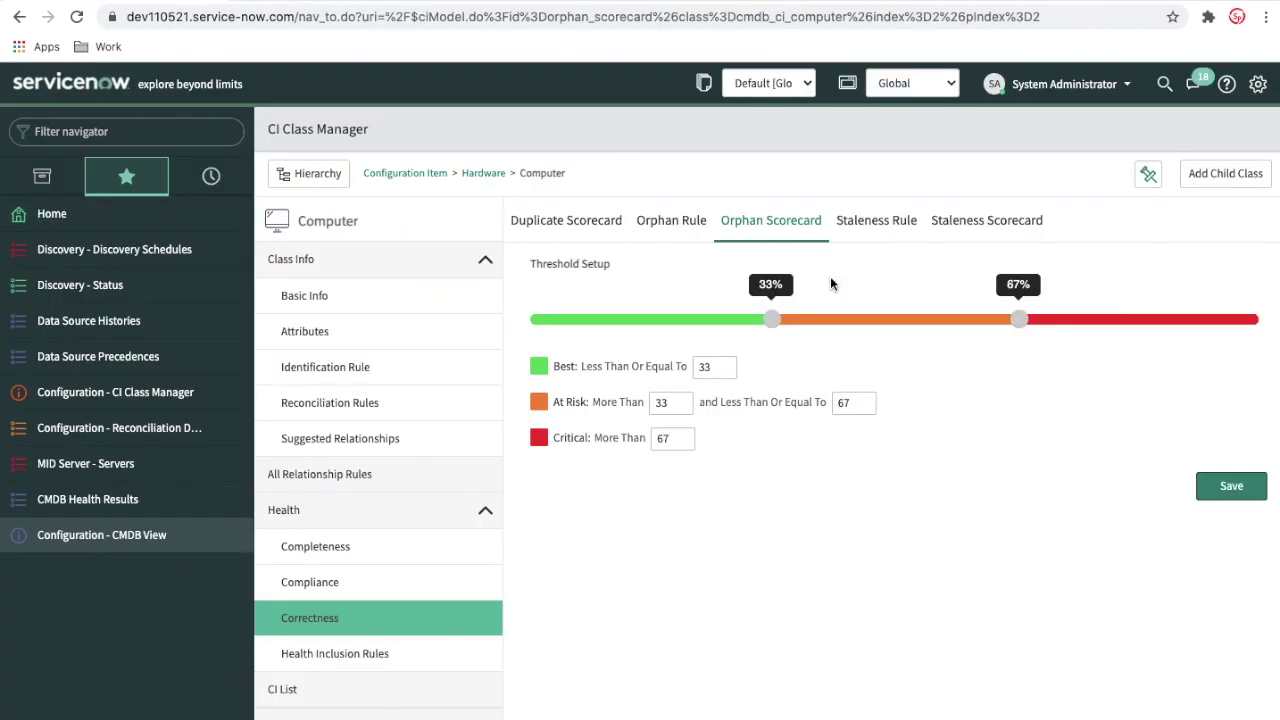
pyautogui.click(890, 220)
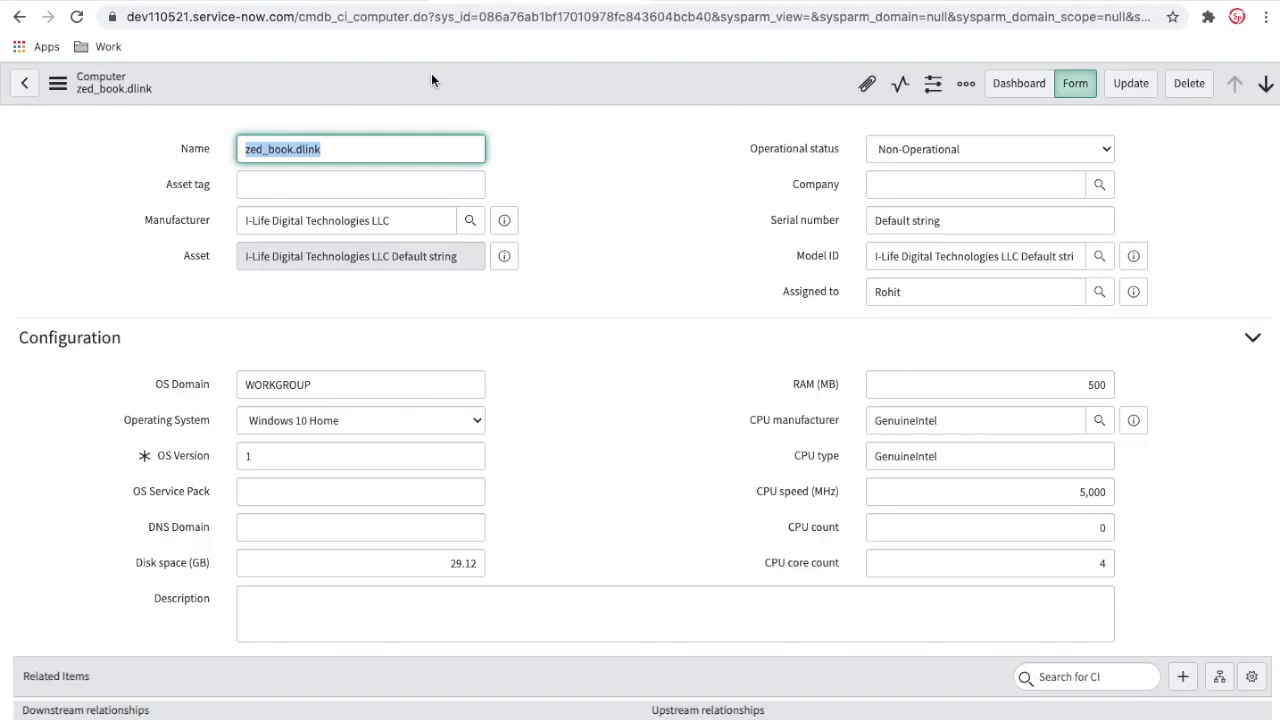
pyautogui.rightClick(432, 73)
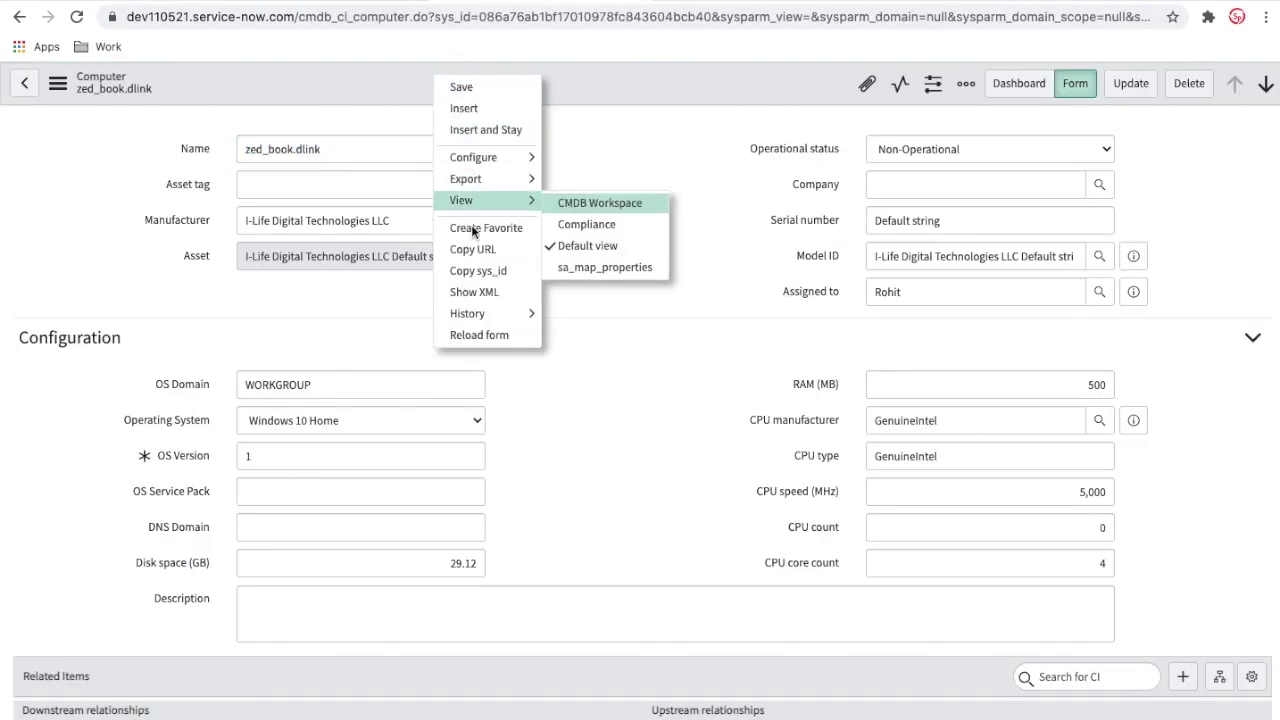
pyautogui.click(481, 292)
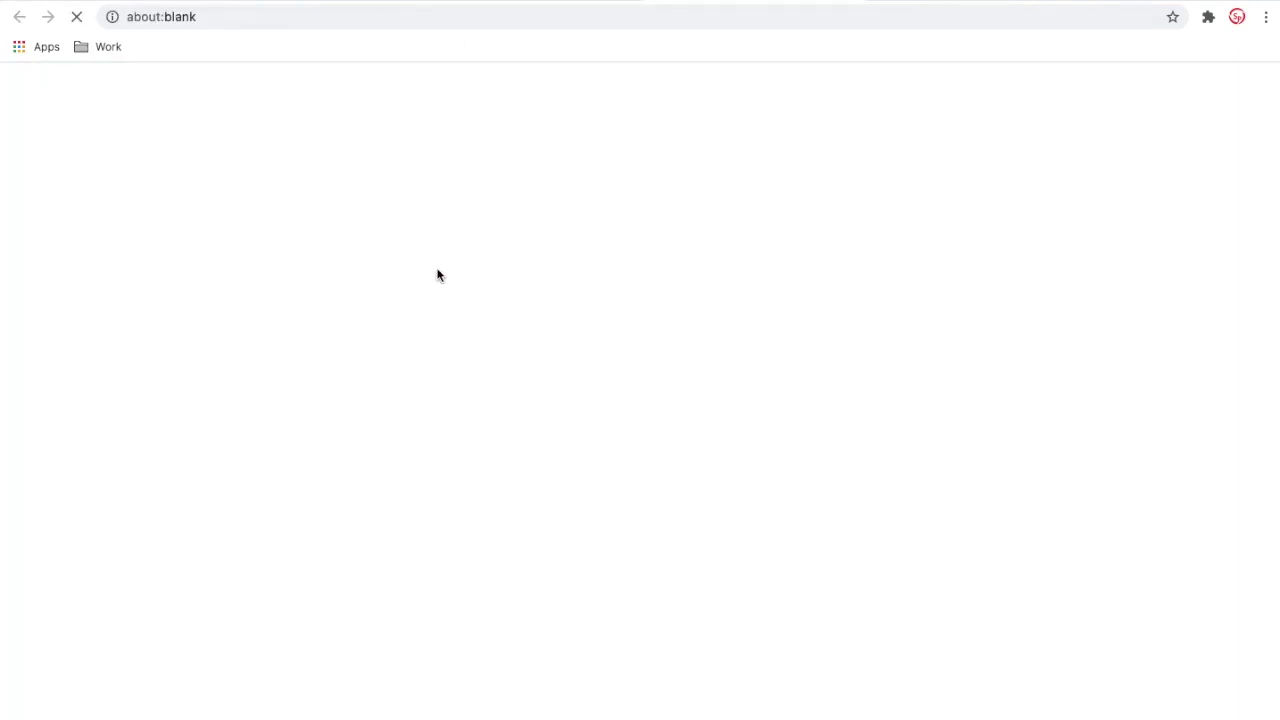
pyautogui.press('super+f')
pyautogui.write('update')
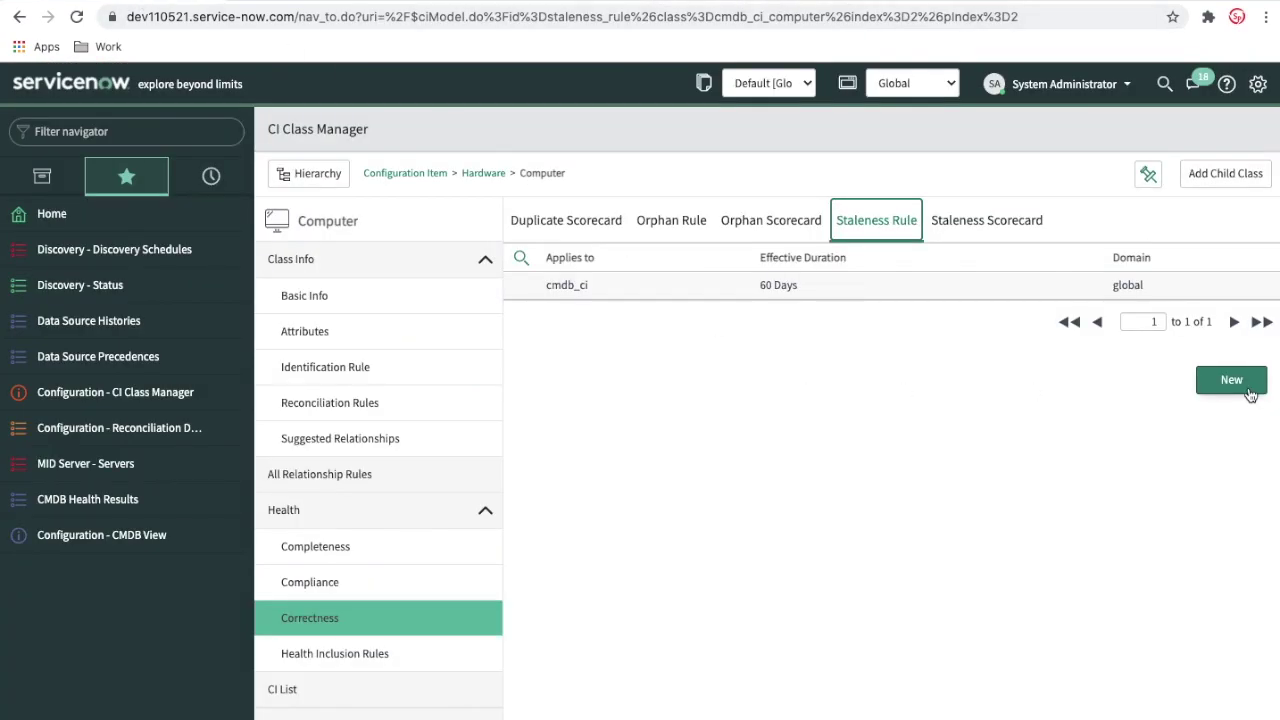
# Step: Create a Computer staleness rule with an effective duration of 5 seconds
pyautogui.click(1247, 392)
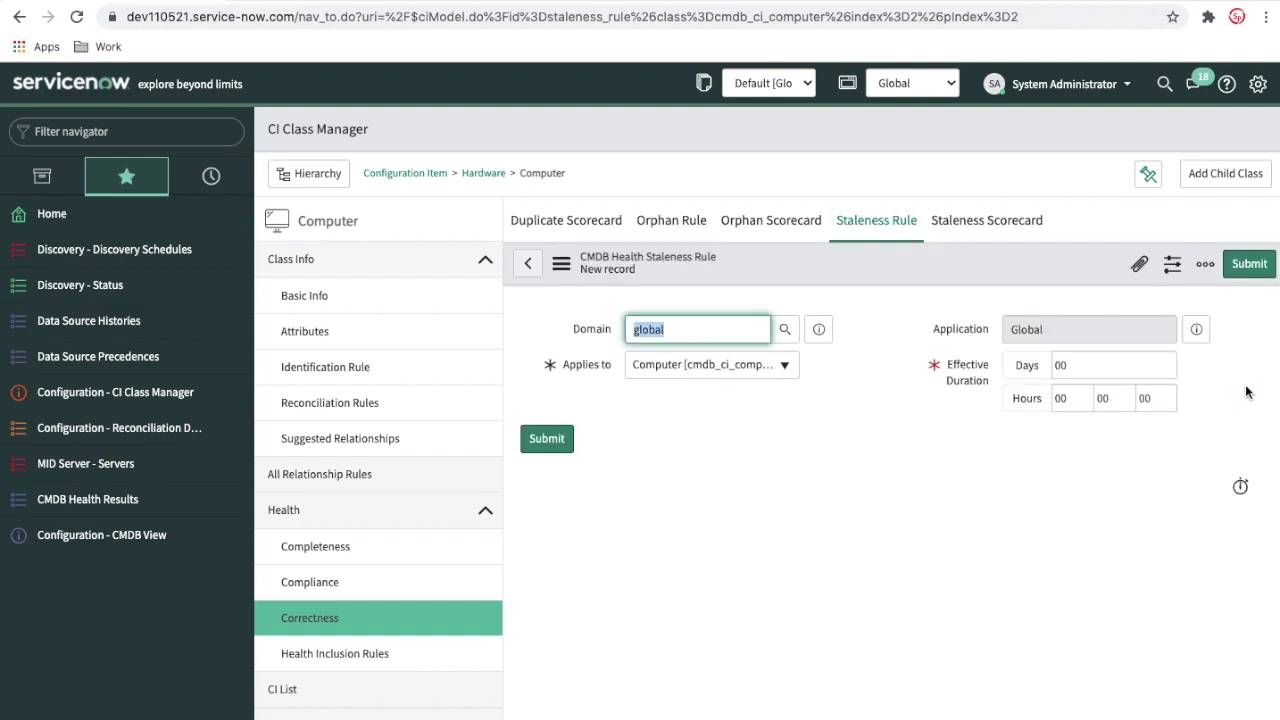
pyautogui.click(1165, 396)
pyautogui.press('BackSpace')
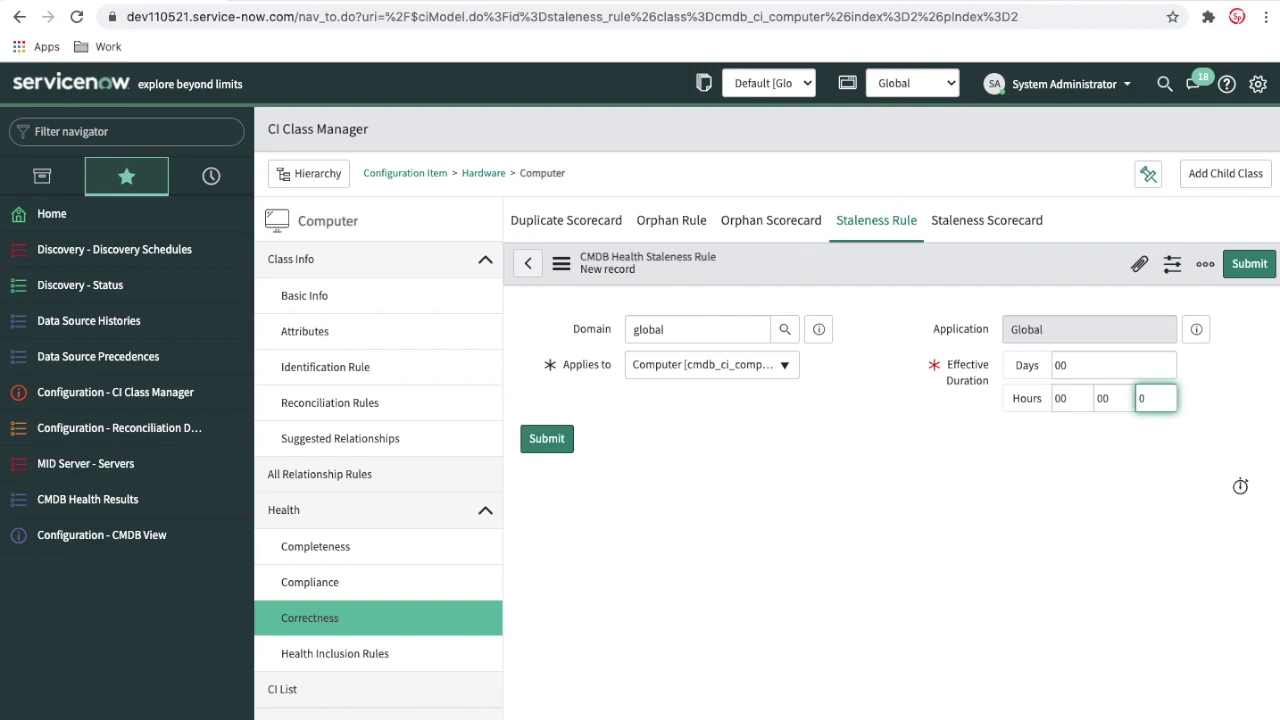
pyautogui.write('6')
pyautogui.press('BackSpace')
pyautogui.write('5')
pyautogui.click(1238, 266)
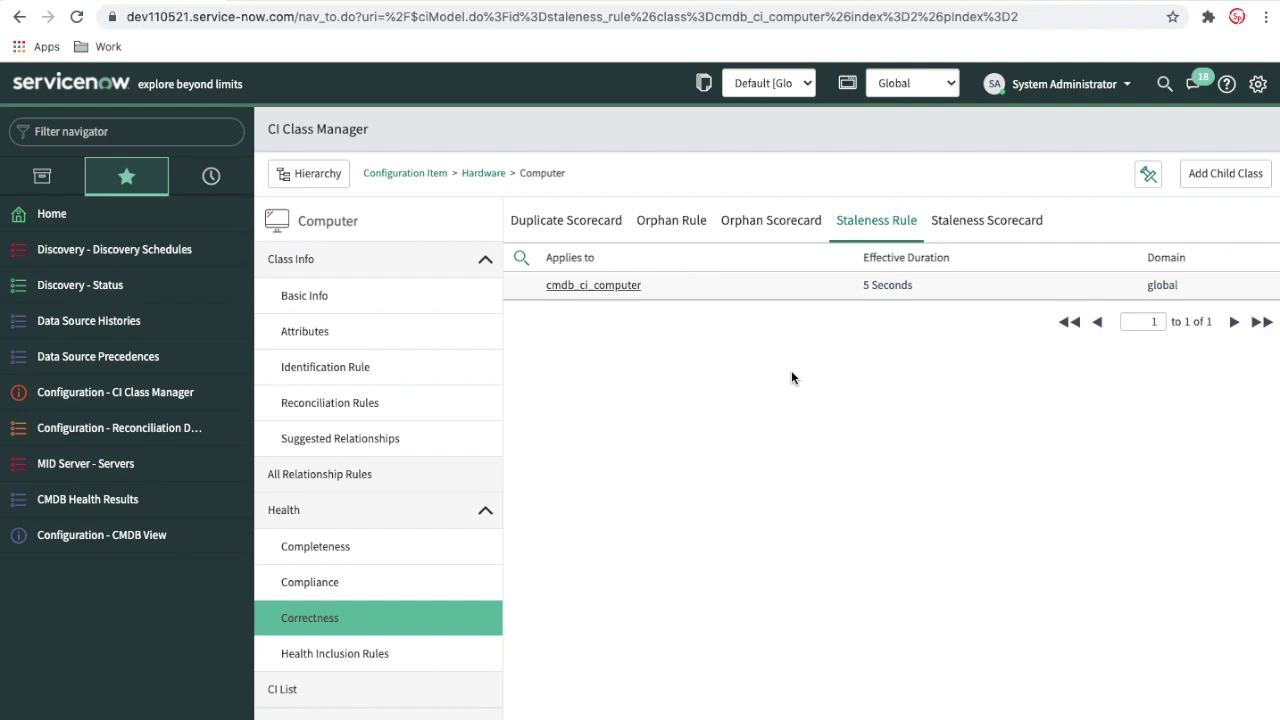
# Step: Check the Computer staleness scorecard (67 upper, 33 lower), then open the Correctness Score Calculation job
pyautogui.click(1000, 222)
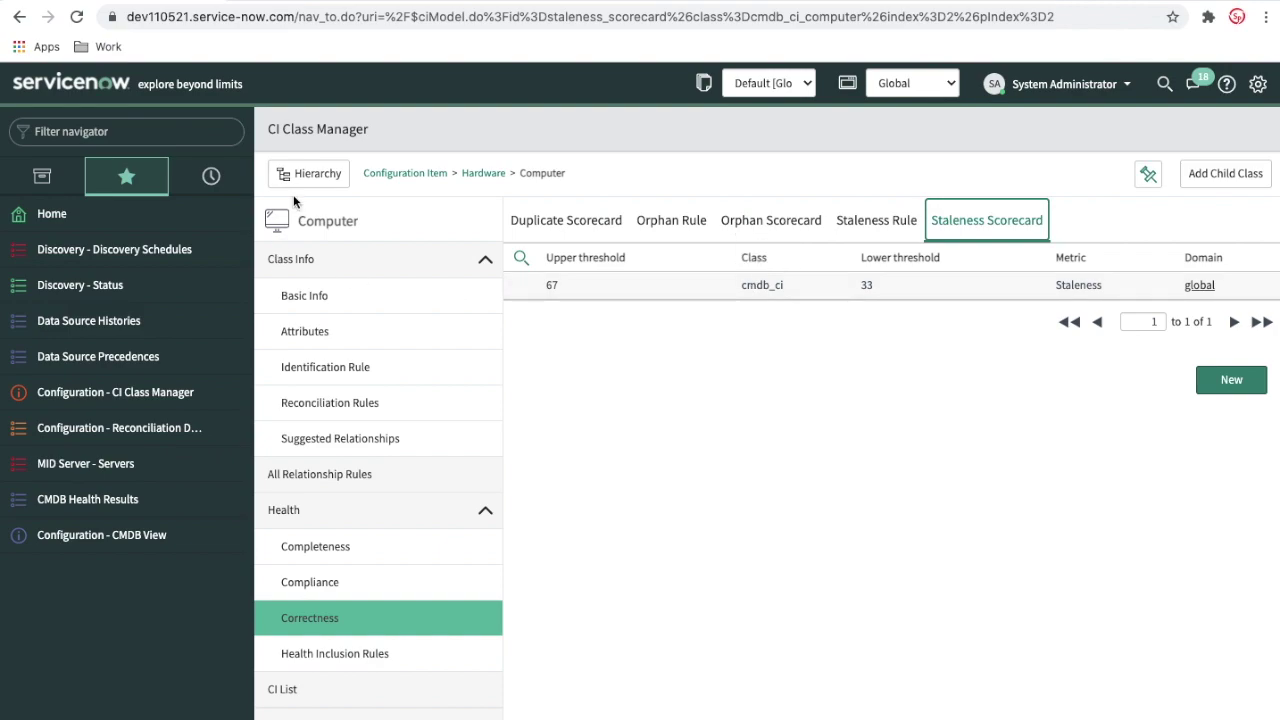
pyautogui.click(343, 3)
pyautogui.click(289, 136)
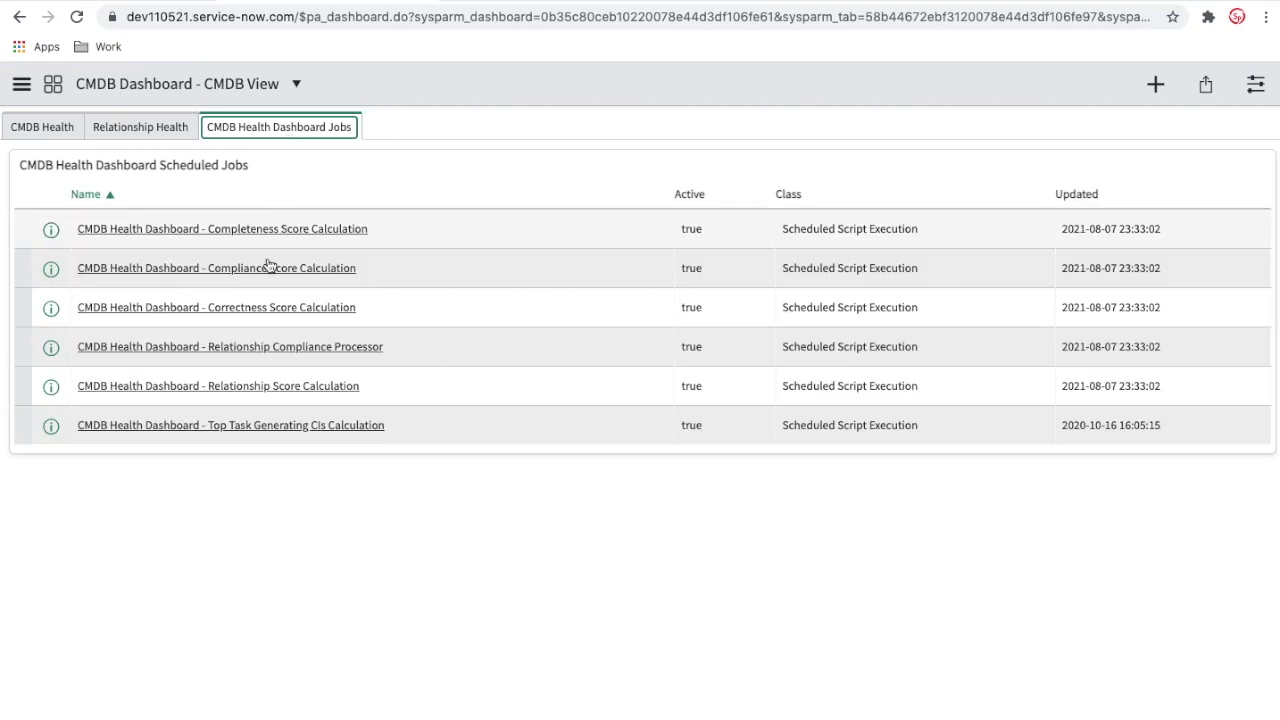
pyautogui.click(235, 308)
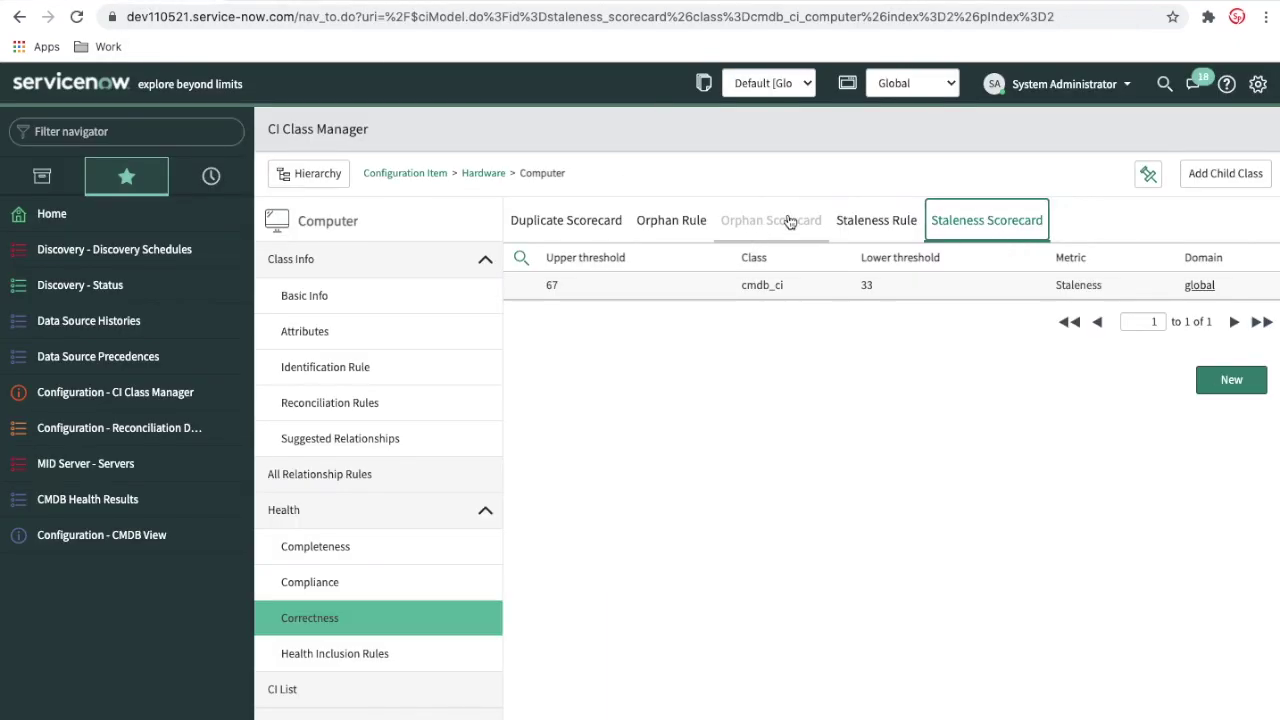
# Step: Execute the Correctness Score Calculation job and review the CMDB Health scorecards: 74% completeness, 11% compliance, 57% correctness
pyautogui.click(380, 2)
pyautogui.click(1120, 83)
pyautogui.click(142, 499)
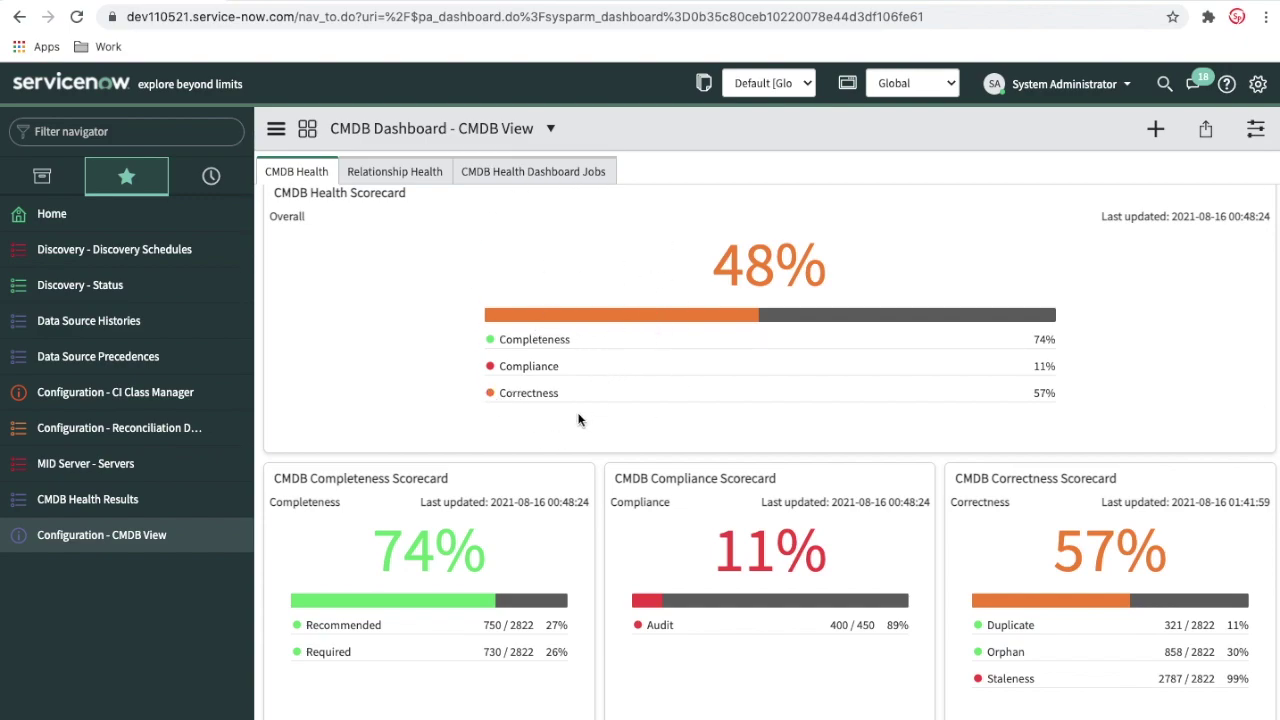
pyautogui.scroll(-2, 684, 350)
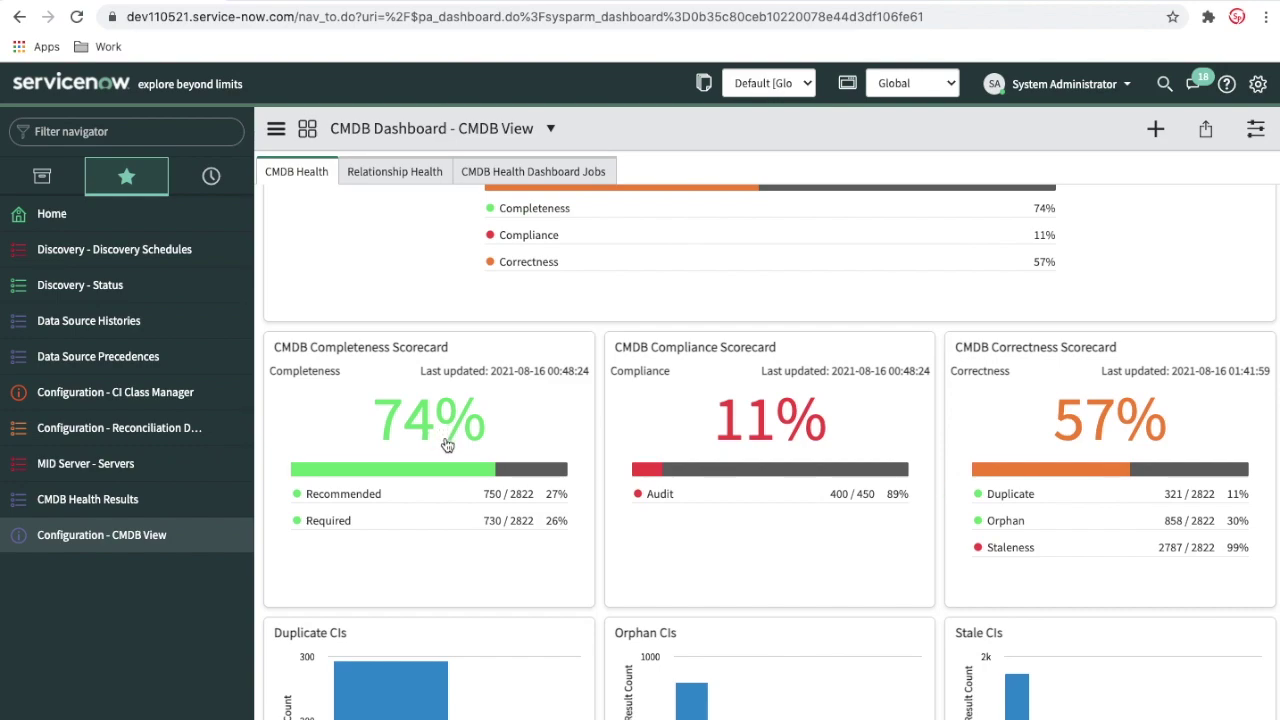
pyautogui.scroll(-3, 441, 450)
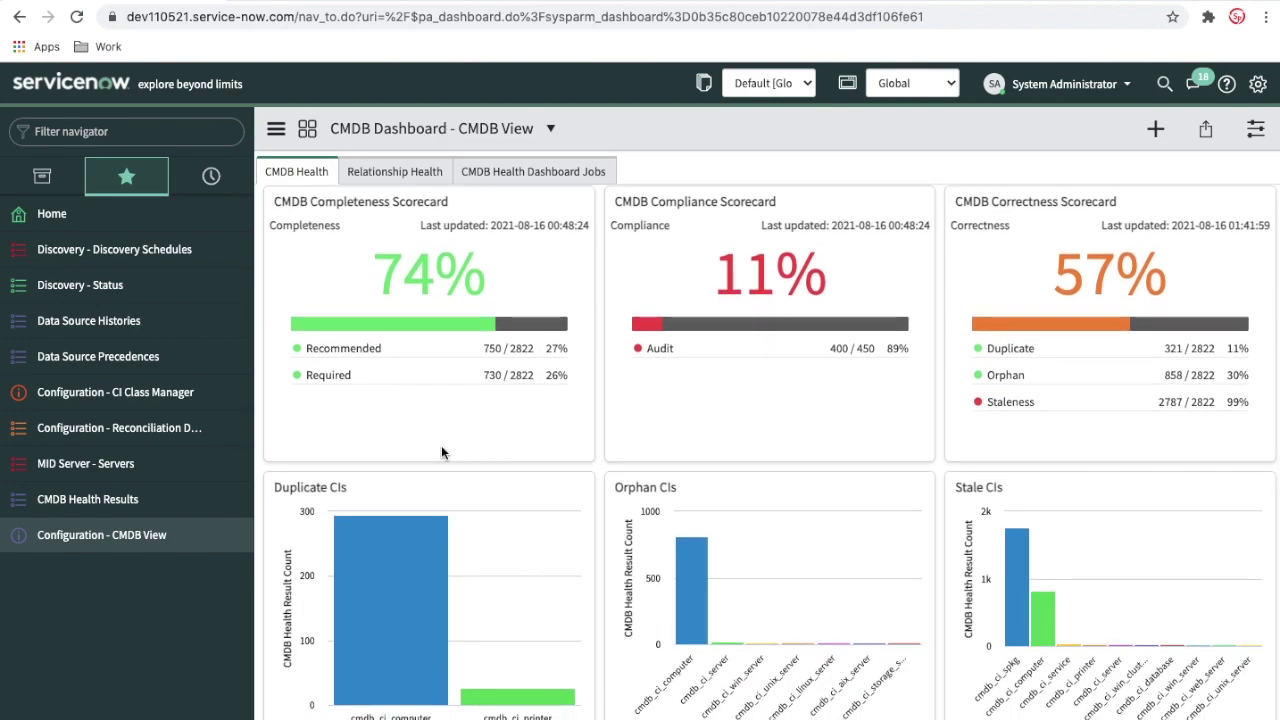